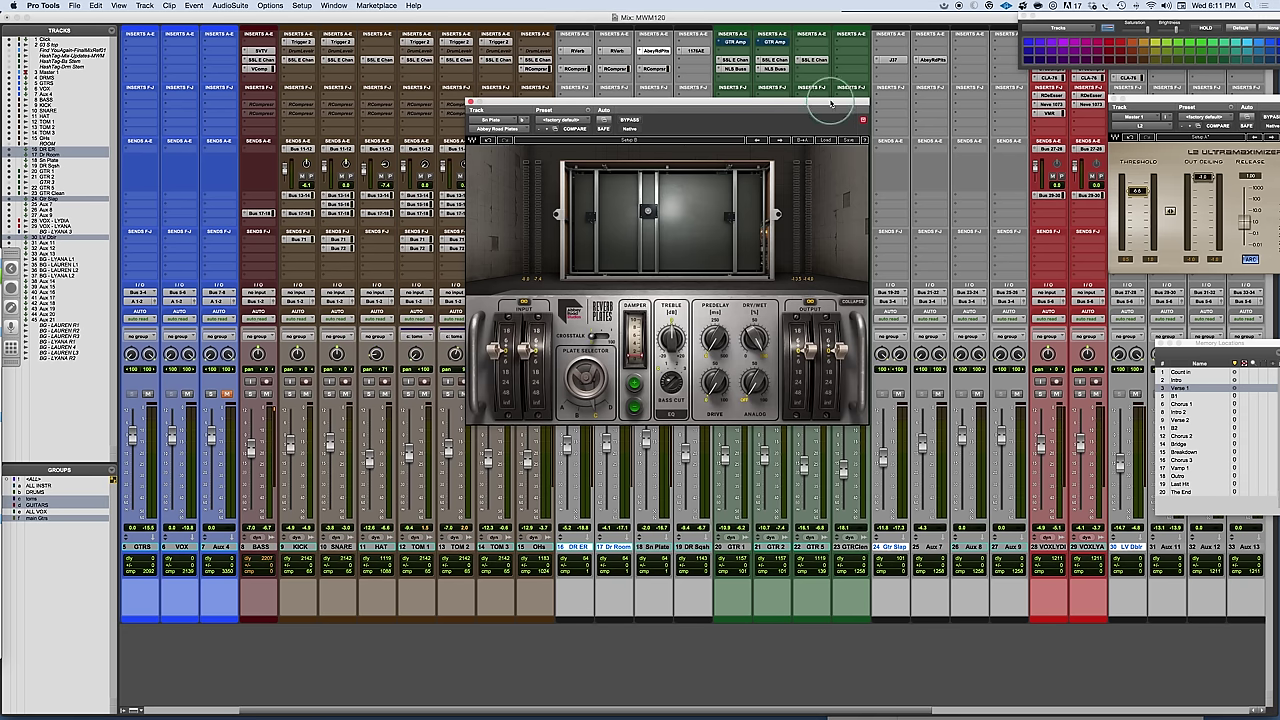
Examine the plate reverb's damper, treble, bass cut, drive and analog controls on the Sn Plate channel.
{"action": "left_click_drag", "start_coordinate": [831, 103], "coordinate": [832, 101]}
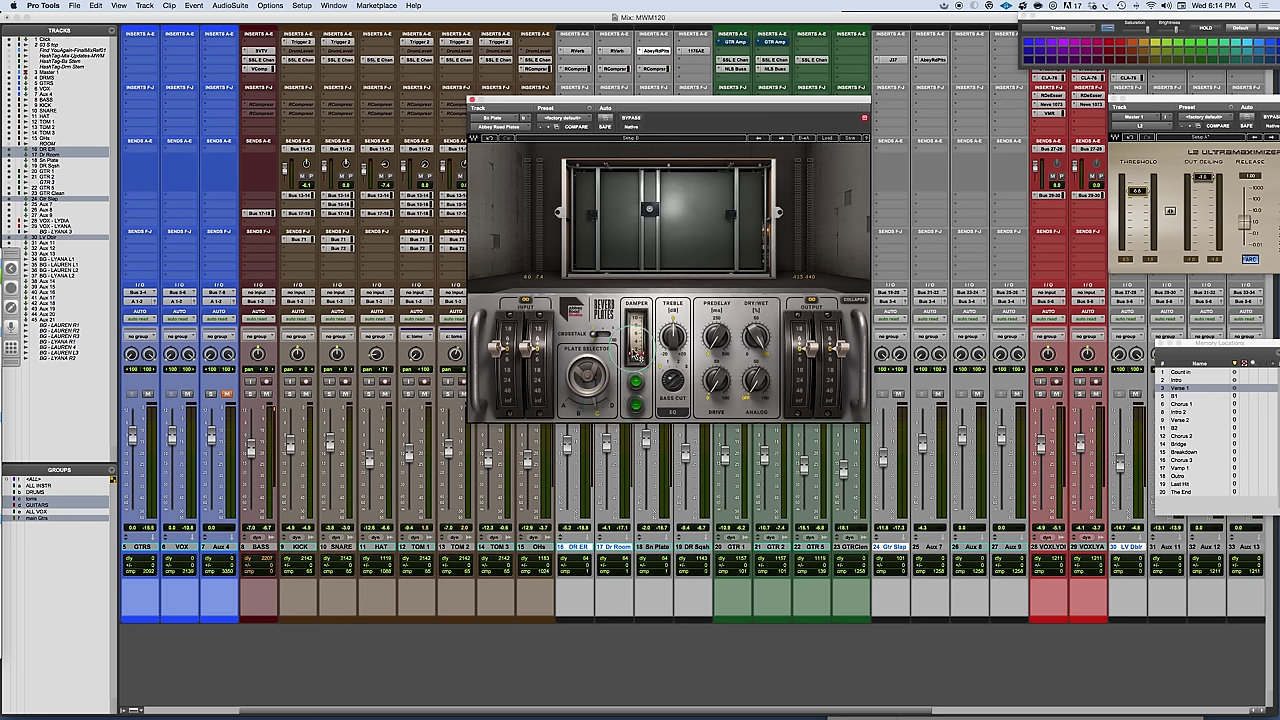
{"action": "left_click_drag", "start_coordinate": [636, 355], "coordinate": [634, 349]}
{"action": "mouse_move", "coordinate": [650, 213]}
{"action": "left_mouse_down"}
{"action": "mouse_move", "coordinate": [685, 213]}
{"action": "mouse_move", "coordinate": [597, 225]}
{"action": "mouse_move", "coordinate": [590, 214]}
{"action": "mouse_move", "coordinate": [753, 222]}
{"action": "mouse_move", "coordinate": [594, 214]}
{"action": "left_mouse_up"}
{"action": "left_click", "coordinate": [620, 392]}
{"action": "left_click", "coordinate": [640, 382]}
{"action": "left_click", "coordinate": [642, 350]}
{"action": "left_click_drag", "start_coordinate": [642, 353], "coordinate": [636, 329]}
{"action": "left_click", "coordinate": [630, 372]}
{"action": "left_click", "coordinate": [675, 333]}
{"action": "mouse_move", "coordinate": [674, 338]}
{"action": "left_click_drag", "start_coordinate": [676, 340], "coordinate": [676, 342]}
{"action": "left_click_drag", "start_coordinate": [673, 380], "coordinate": [667, 374]}
{"action": "left_click_drag", "start_coordinate": [665, 373], "coordinate": [688, 366]}
{"action": "left_click_drag", "start_coordinate": [686, 367], "coordinate": [687, 371]}
{"action": "left_click_drag", "start_coordinate": [687, 369], "coordinate": [697, 372]}
{"action": "left_click_drag", "start_coordinate": [697, 373], "coordinate": [661, 366]}
{"action": "left_click_drag", "start_coordinate": [710, 393], "coordinate": [730, 392]}
{"action": "mouse_move", "coordinate": [760, 398]}
{"action": "left_mouse_down"}
{"action": "mouse_move", "coordinate": [760, 382]}
{"action": "mouse_move", "coordinate": [753, 400]}
{"action": "mouse_move", "coordinate": [778, 401]}
{"action": "left_mouse_up"}
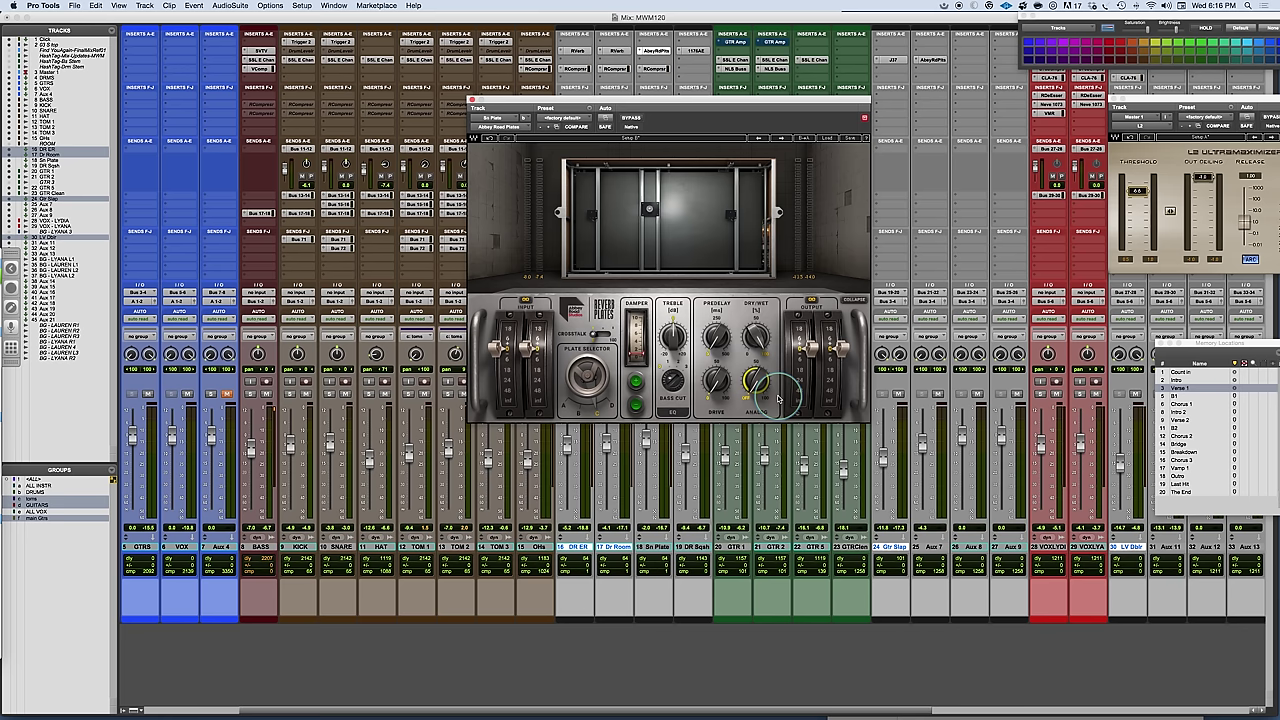
Solo the SNARE channel and raise the Sn Plate return fader during playback.
{"action": "left_click_drag", "start_coordinate": [613, 101], "coordinate": [747, 114]}
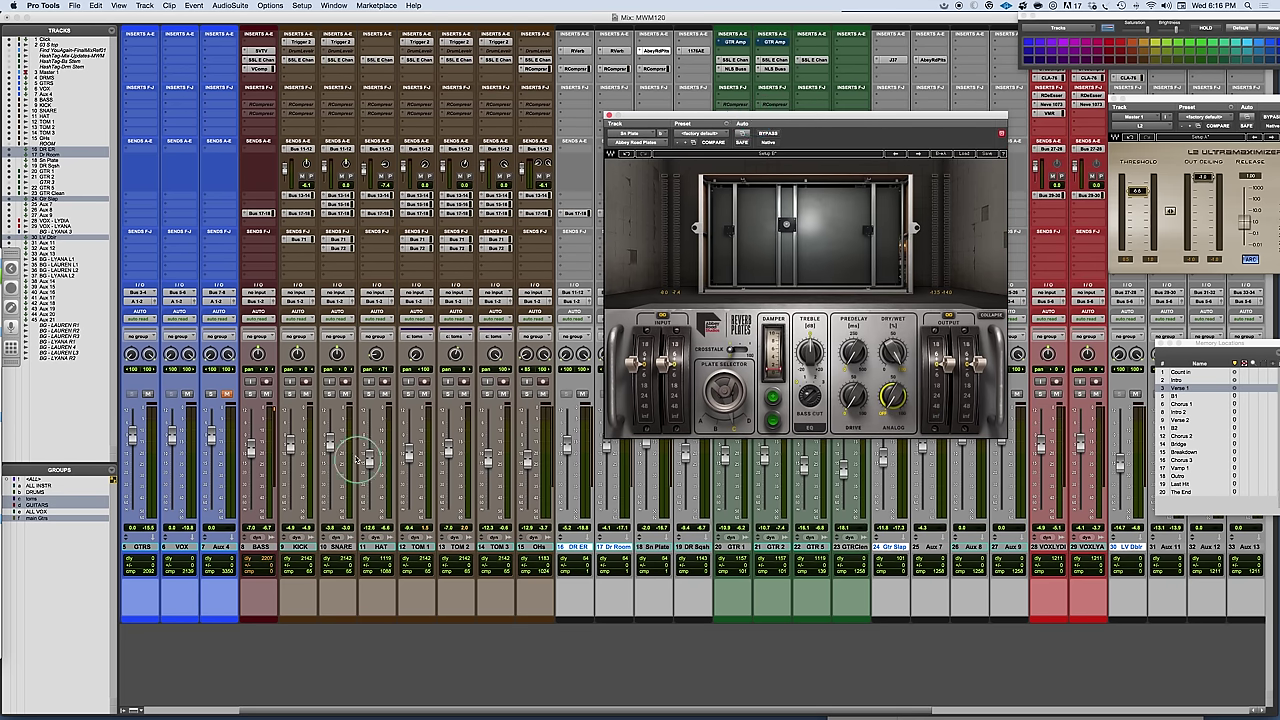
{"action": "left_click", "coordinate": [329, 393]}
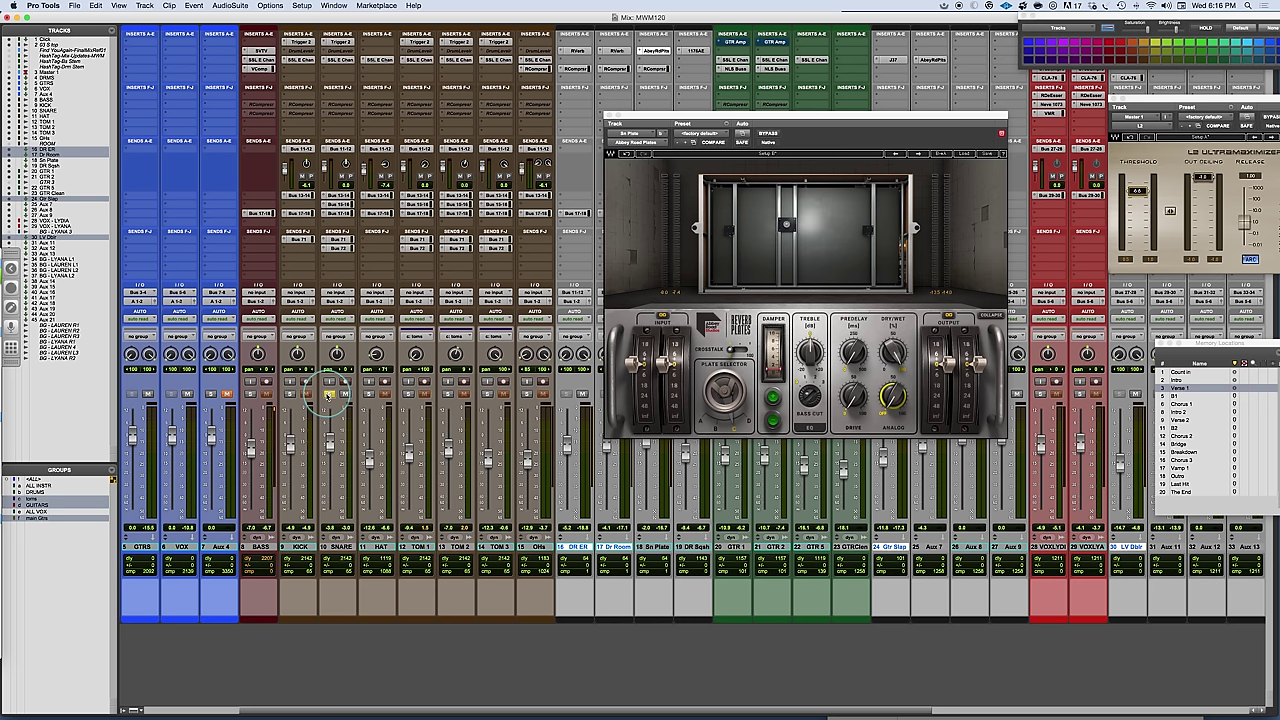
{"action": "key", "text": "space"}
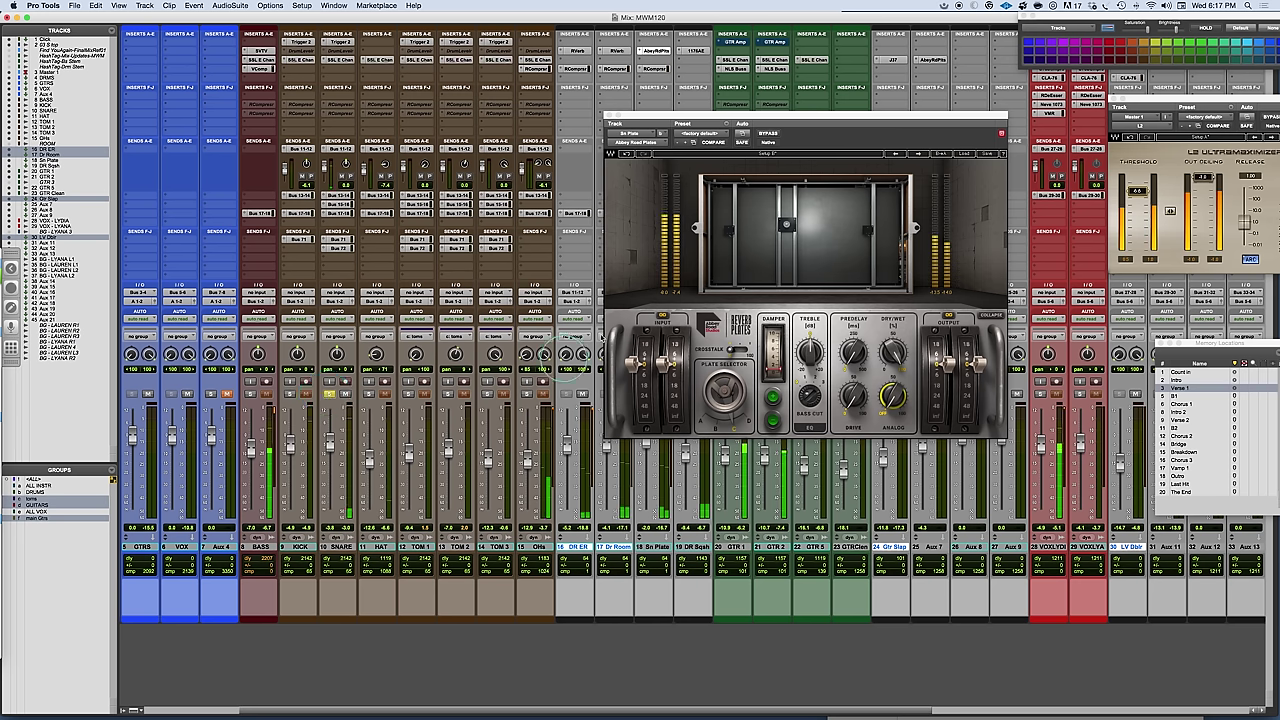
{"action": "left_click", "coordinate": [808, 187]}
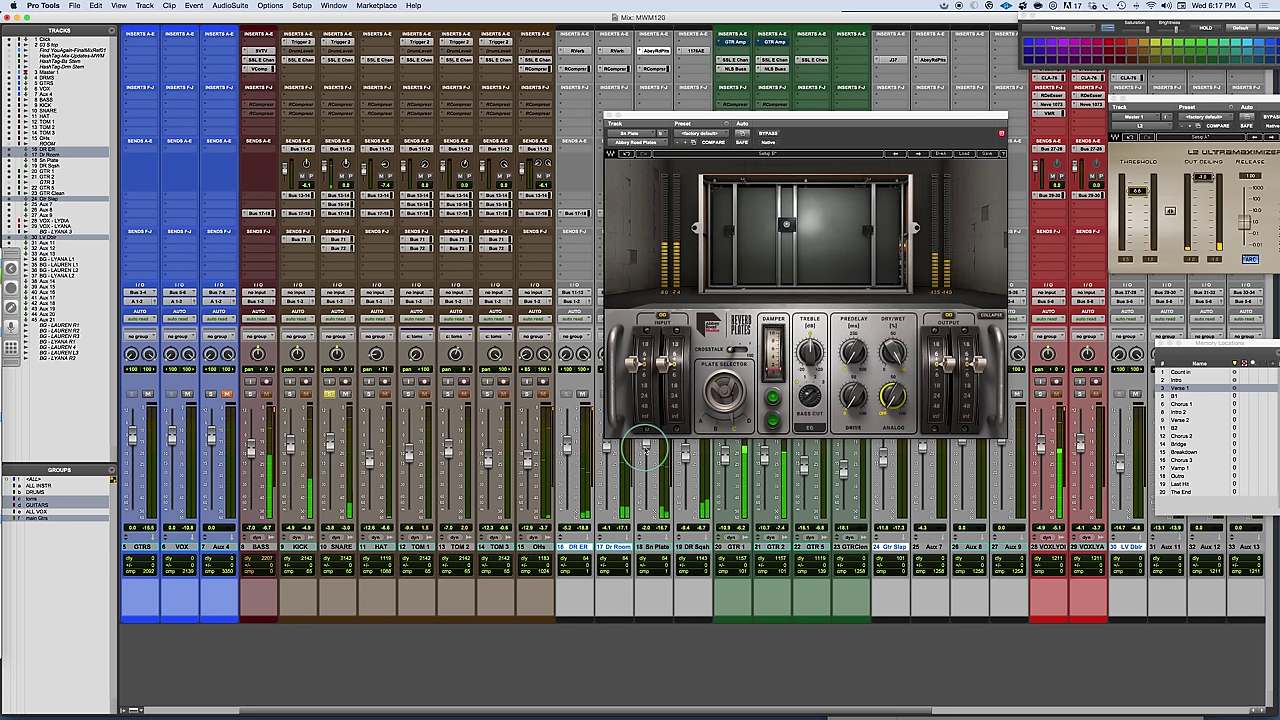
{"action": "left_click", "coordinate": [645, 447]}
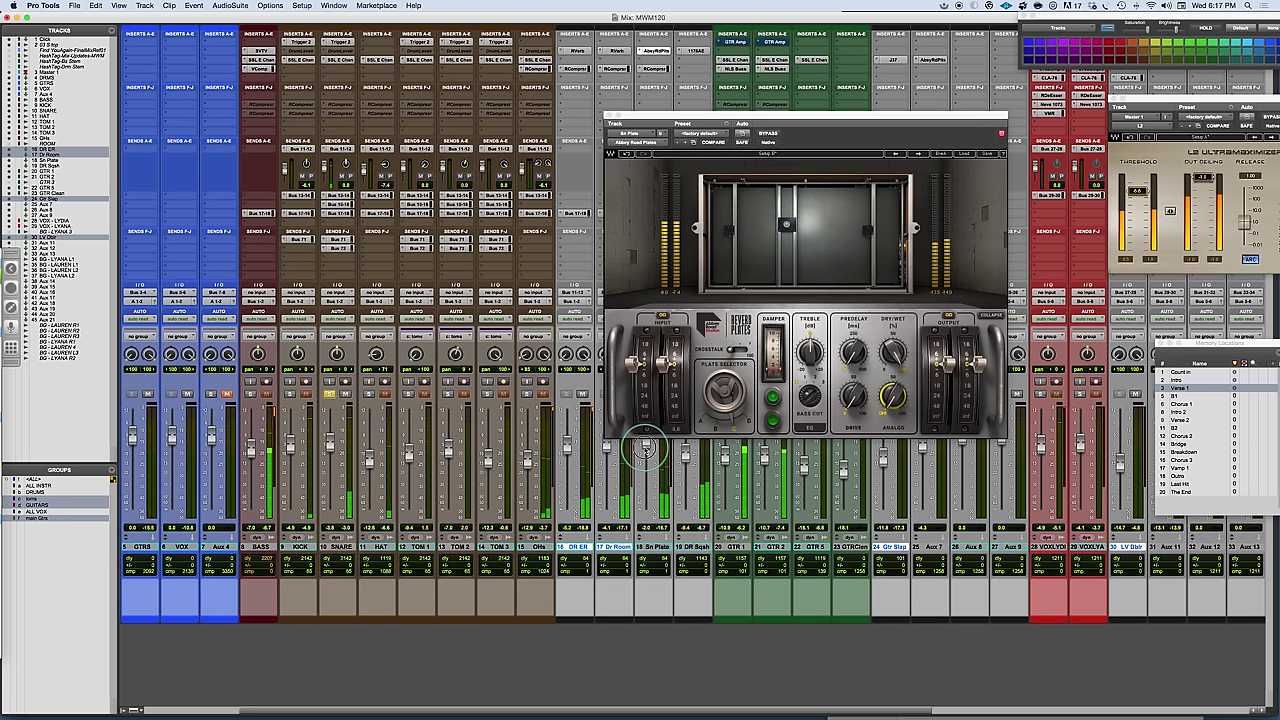
{"action": "left_click_drag", "start_coordinate": [645, 447], "coordinate": [645, 440]}
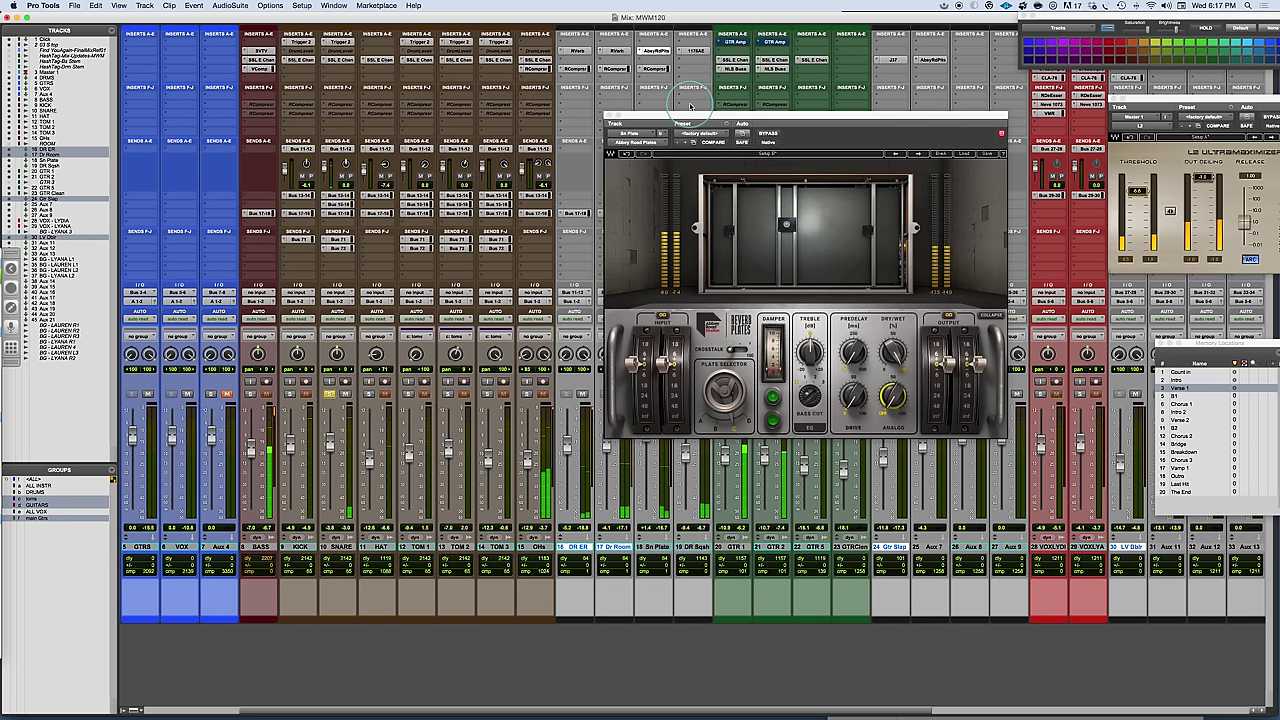
Mute the DR ER, Dr Room and DR Sqsh channels and fine-tune the Sn Plate fader.
{"action": "left_click_drag", "start_coordinate": [692, 117], "coordinate": [838, 84]}
{"action": "left_click", "coordinate": [661, 393]}
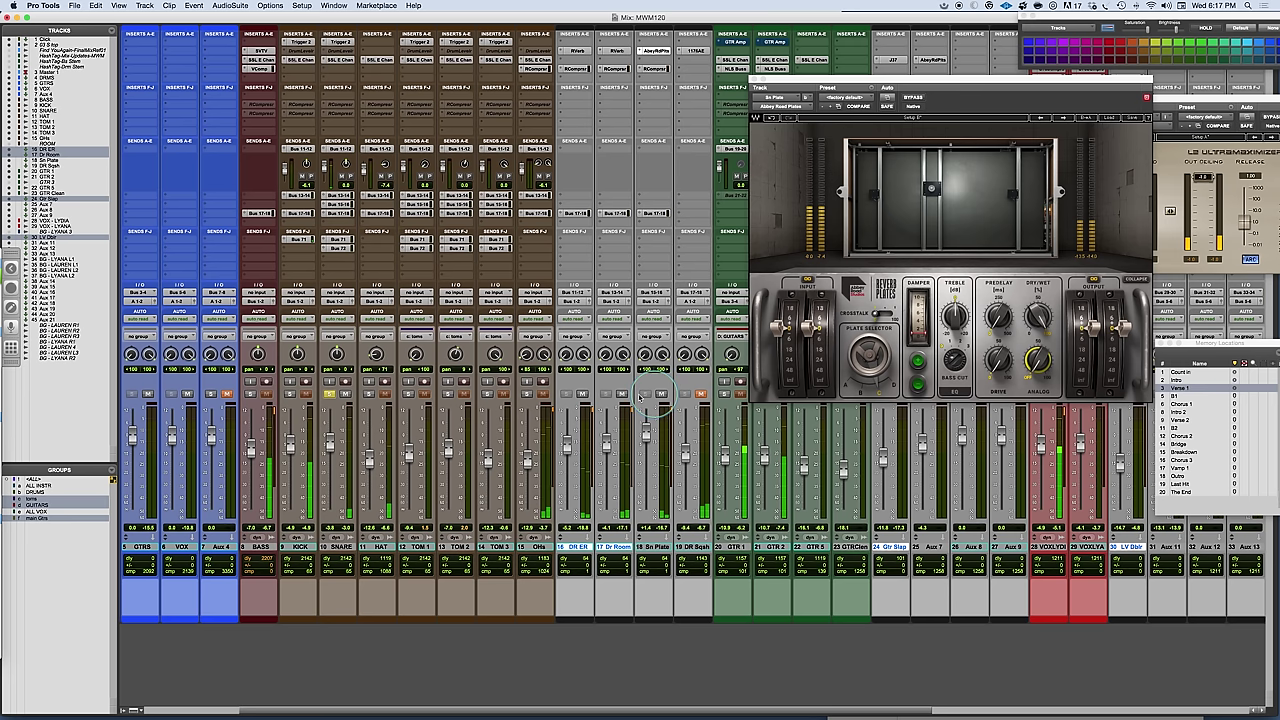
{"action": "left_click", "coordinate": [622, 393]}
{"action": "left_click", "coordinate": [583, 393]}
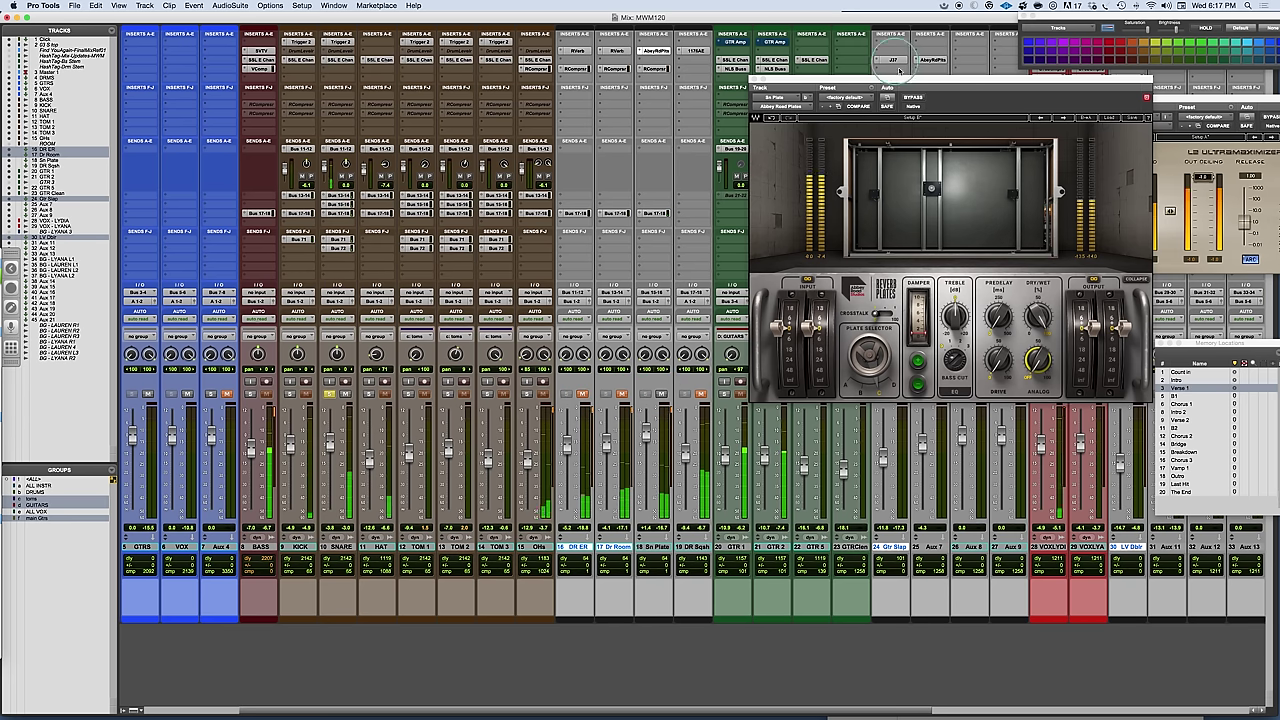
{"action": "left_click_drag", "start_coordinate": [903, 78], "coordinate": [788, 45]}
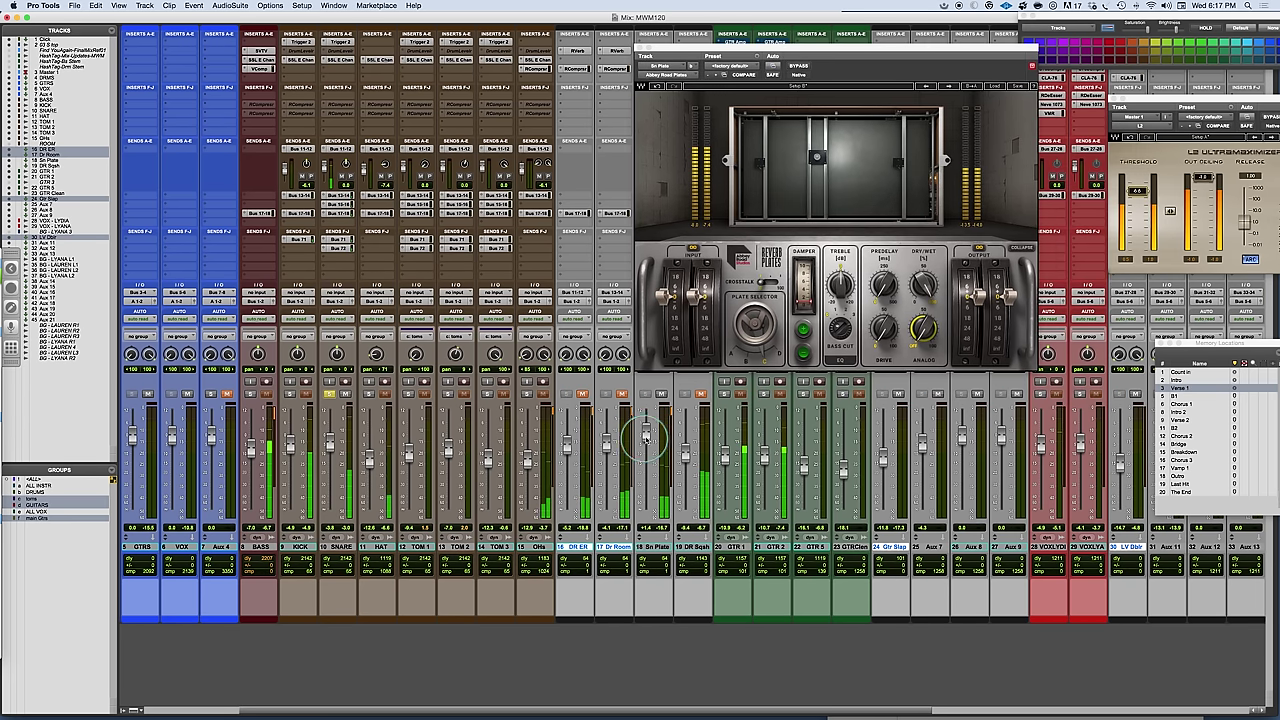
{"action": "left_click_drag", "start_coordinate": [646, 436], "coordinate": [646, 438]}
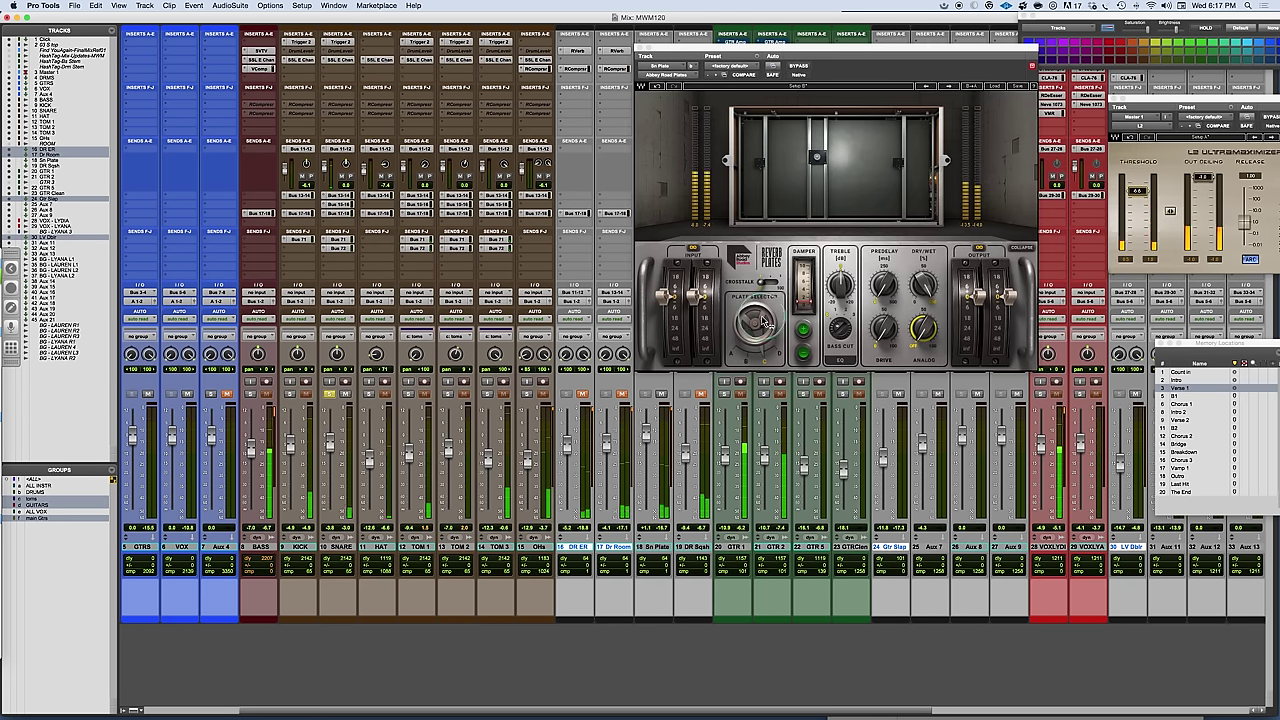
Audition plates A, B and C of the snare reverb during playback and switch it to plate D.
{"action": "left_click", "coordinate": [803, 330]}
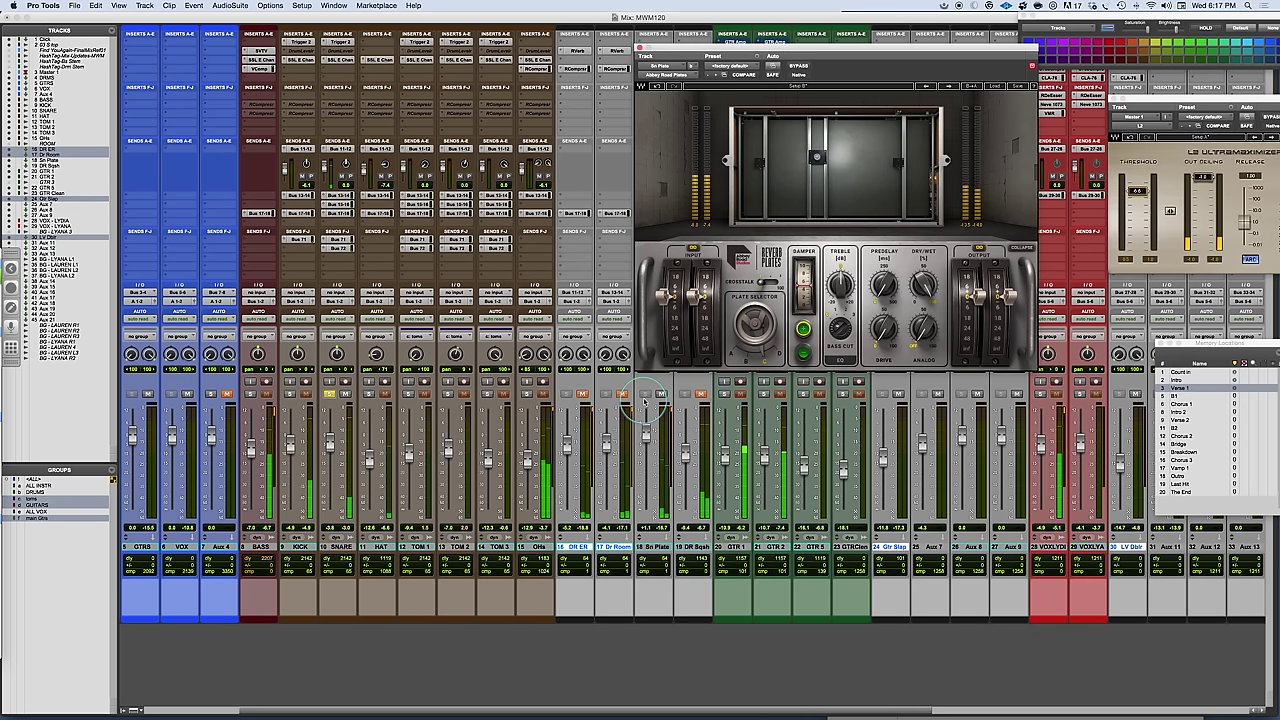
{"action": "left_click", "coordinate": [731, 356]}
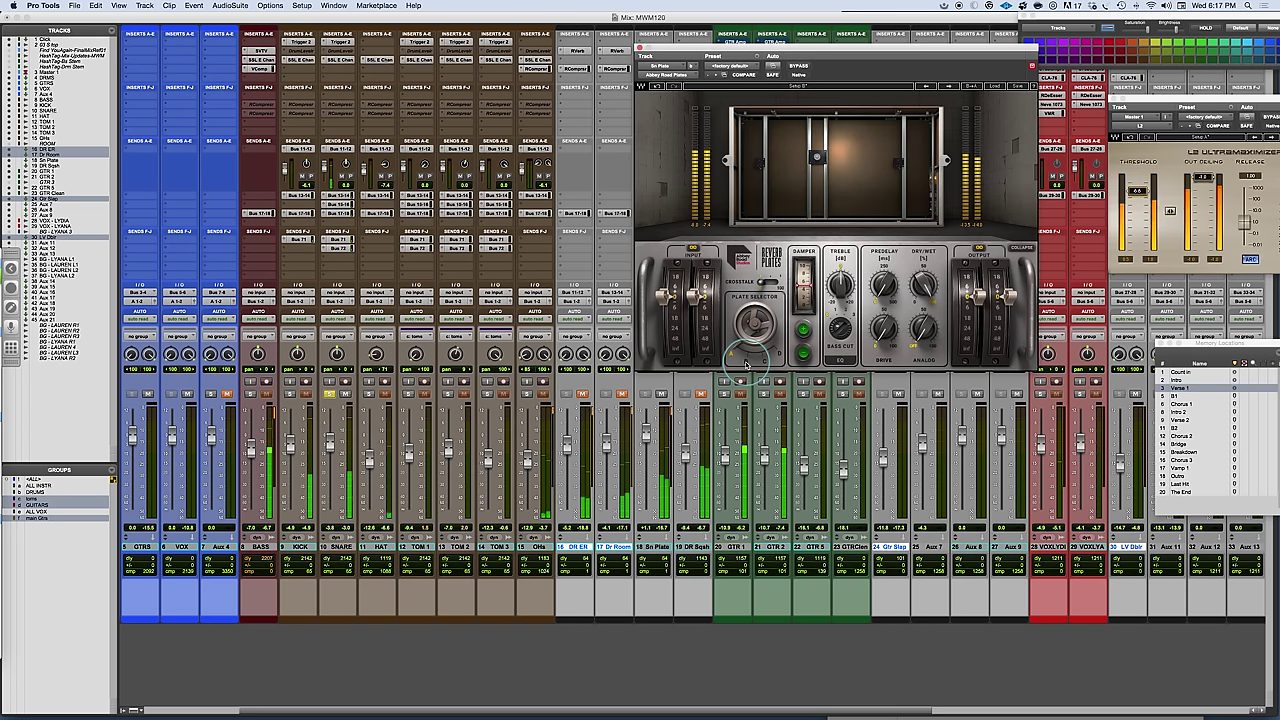
{"action": "left_click", "coordinate": [745, 363]}
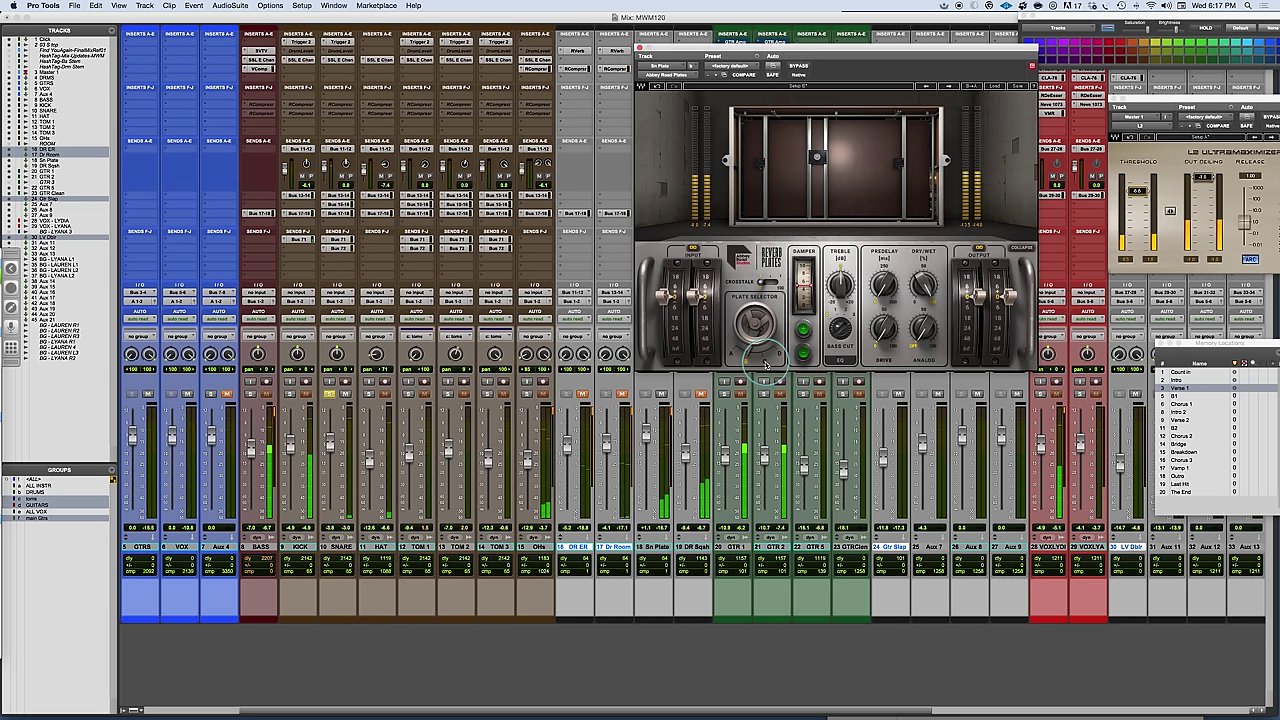
{"action": "left_click", "coordinate": [765, 363]}
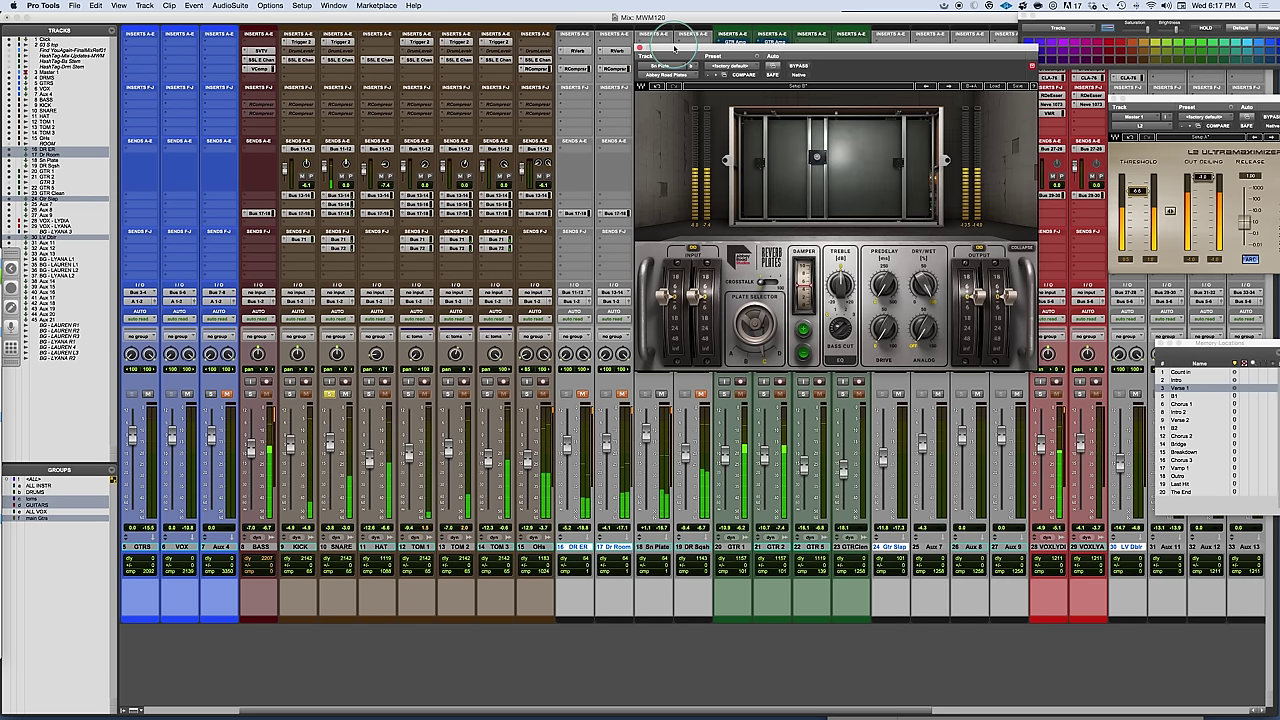
{"action": "mouse_move", "coordinate": [644, 47]}
{"action": "left_mouse_down"}
{"action": "mouse_move", "coordinate": [642, 74]}
{"action": "mouse_move", "coordinate": [701, 68]}
{"action": "mouse_move", "coordinate": [647, 51]}
{"action": "left_mouse_up"}
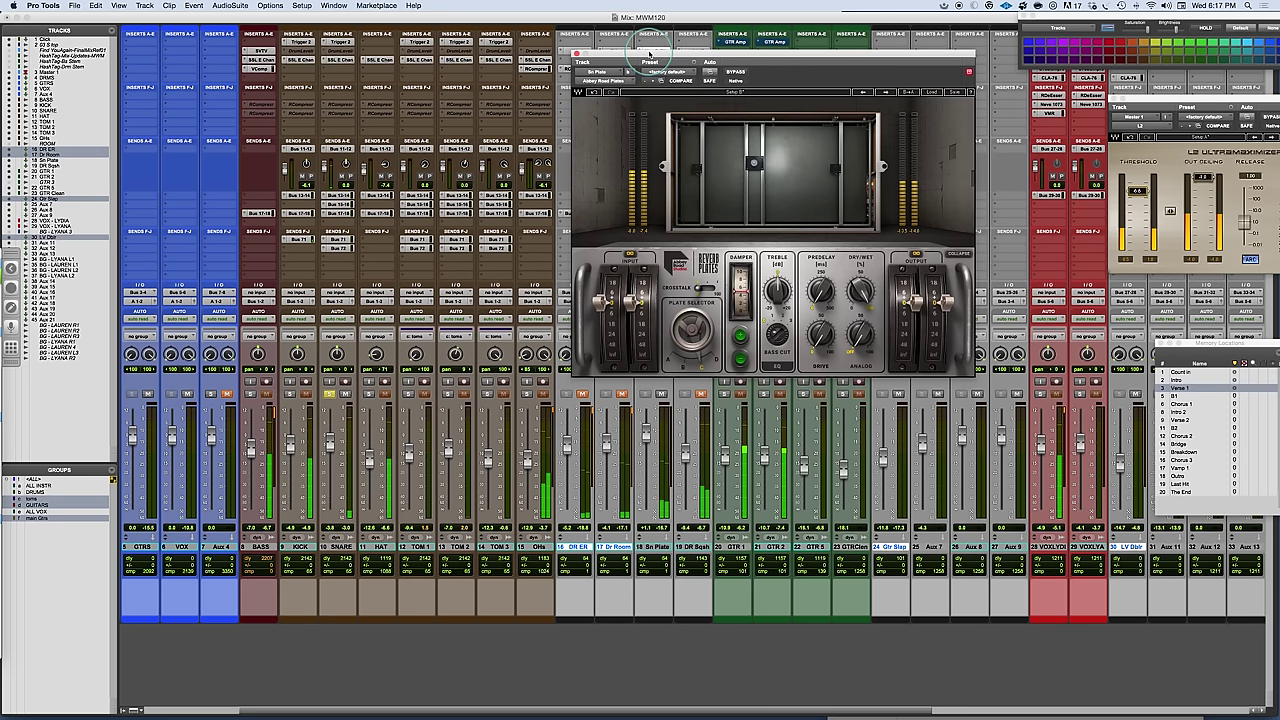
{"action": "left_click", "coordinate": [672, 366]}
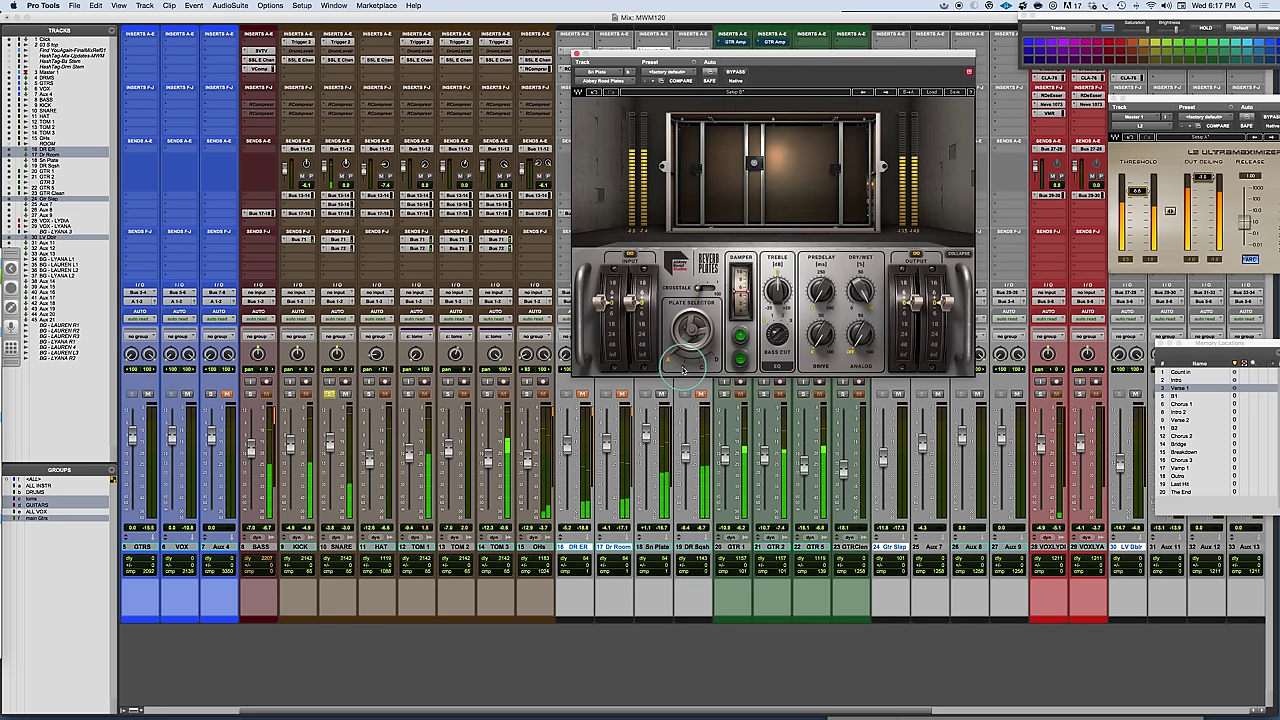
{"action": "left_click", "coordinate": [702, 368]}
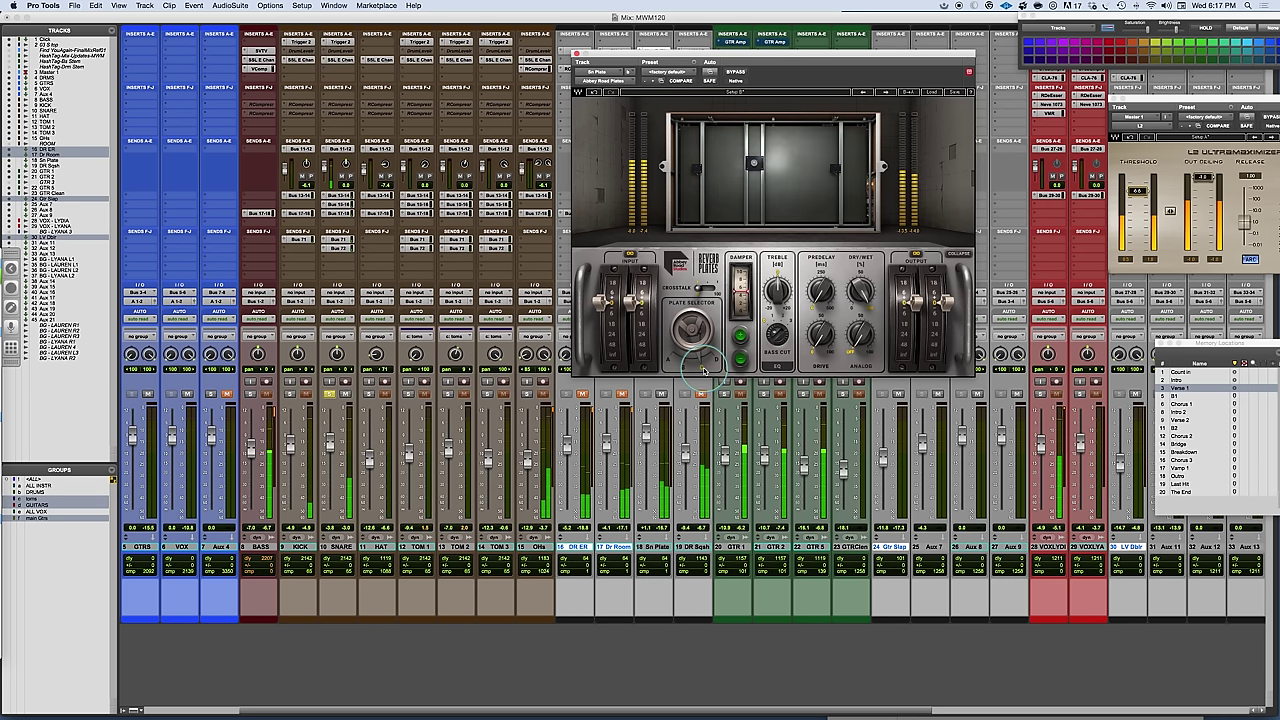
{"action": "left_click", "coordinate": [716, 362]}
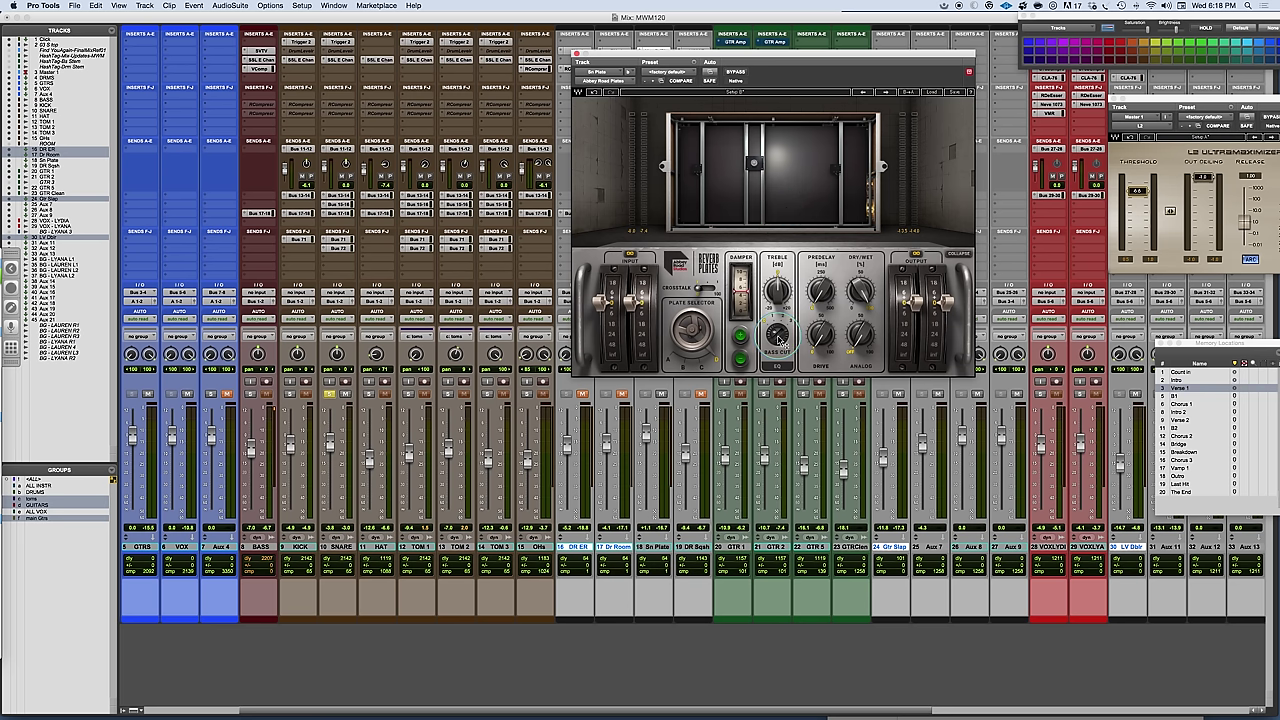
Set the plate reverb's crosstalk to 100 and pan the SNARE channel hard left.
{"action": "left_click", "coordinate": [691, 367]}
{"action": "left_click", "coordinate": [336, 354]}
{"action": "left_click", "coordinate": [324, 378]}
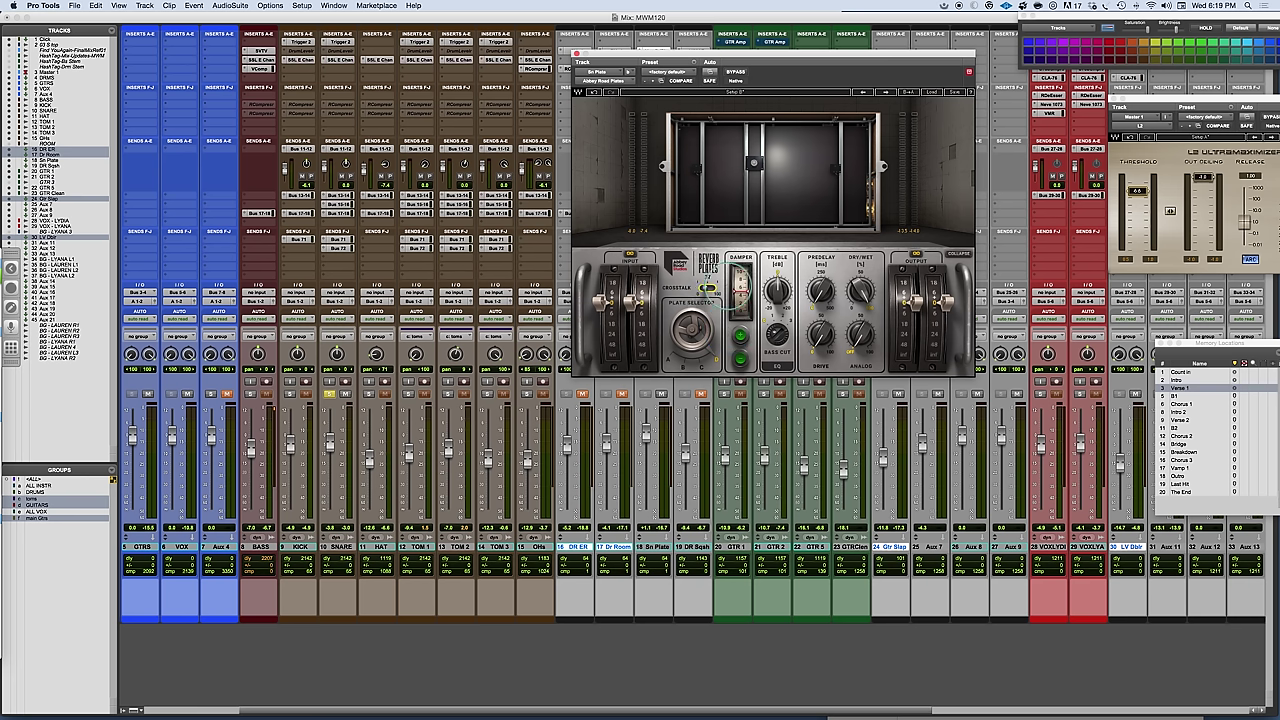
{"action": "left_click", "coordinate": [918, 284]}
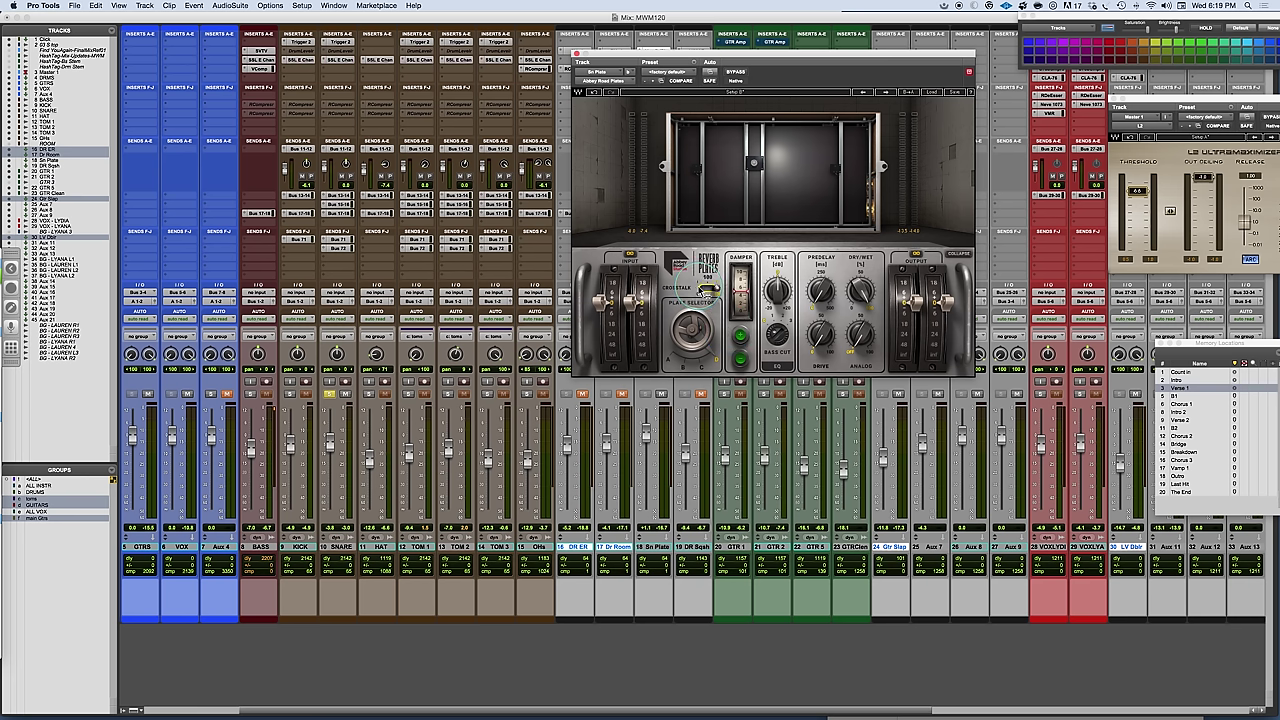
{"action": "left_click", "coordinate": [337, 354]}
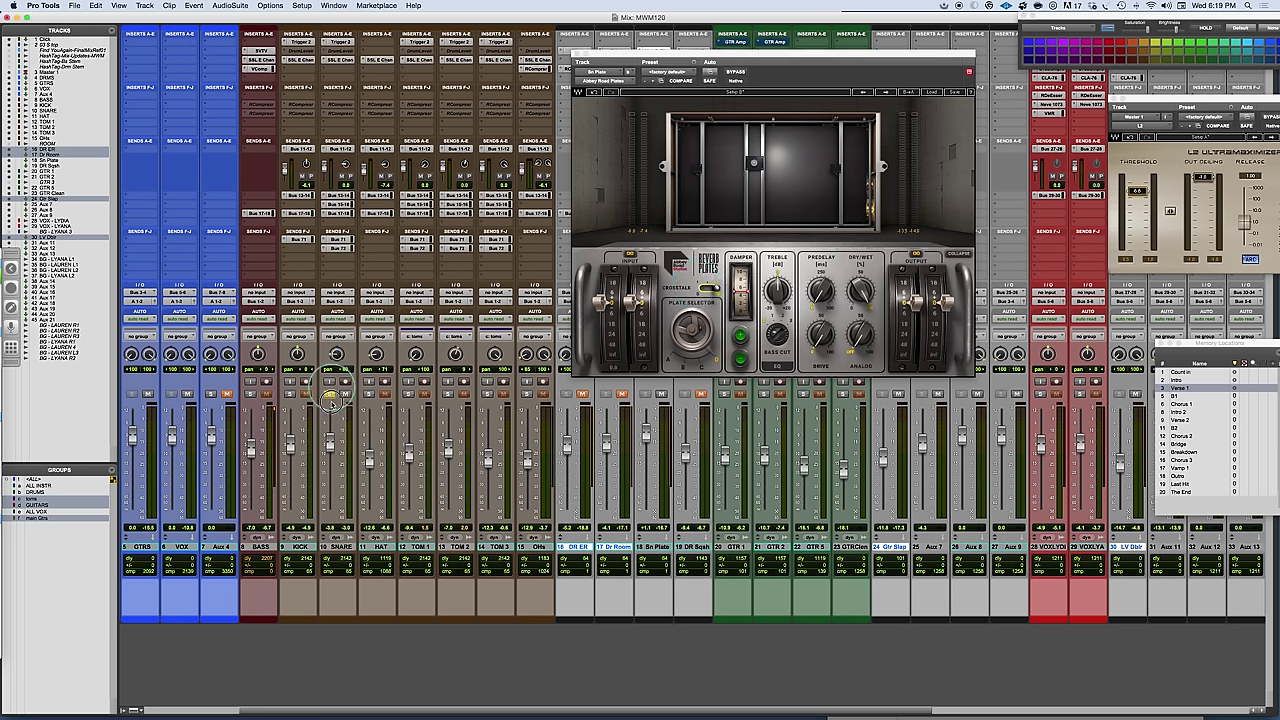
{"action": "left_click", "coordinate": [330, 455]}
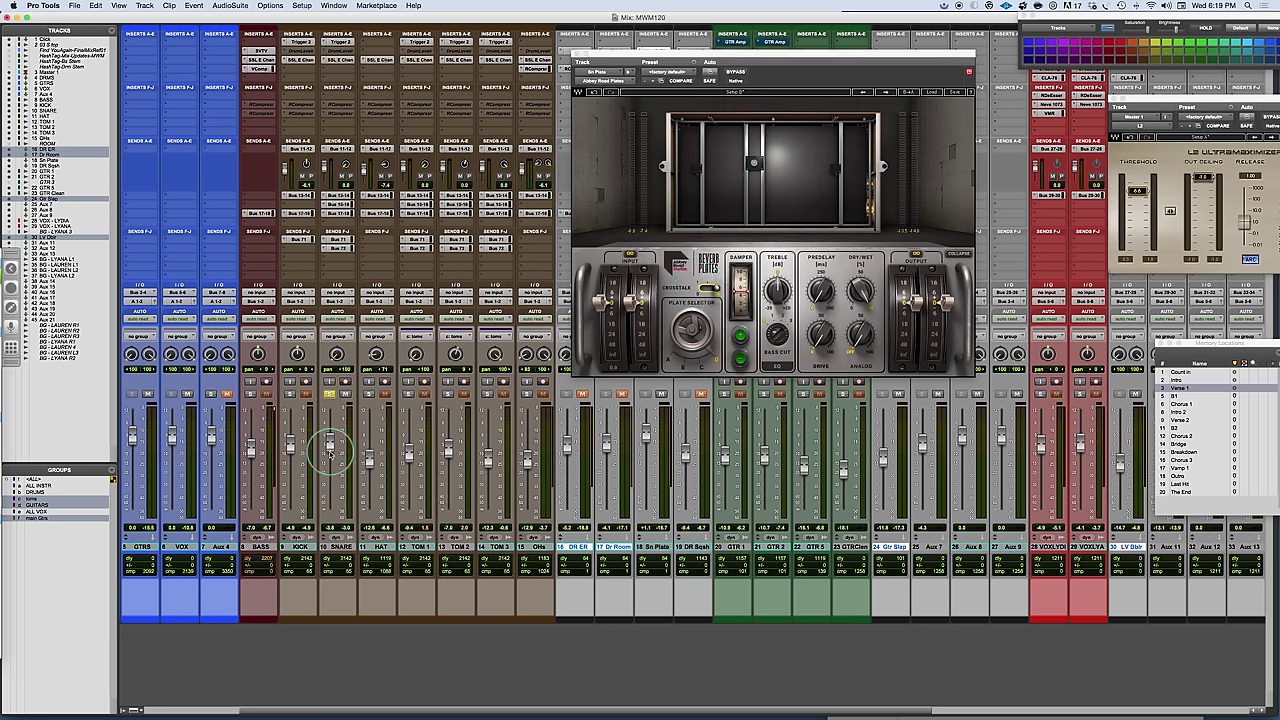
Play the hard-left snare and adjust the reverb's crosstalk to compare the stereo spread.
{"action": "key", "text": "space"}
{"action": "left_click", "coordinate": [918, 177]}
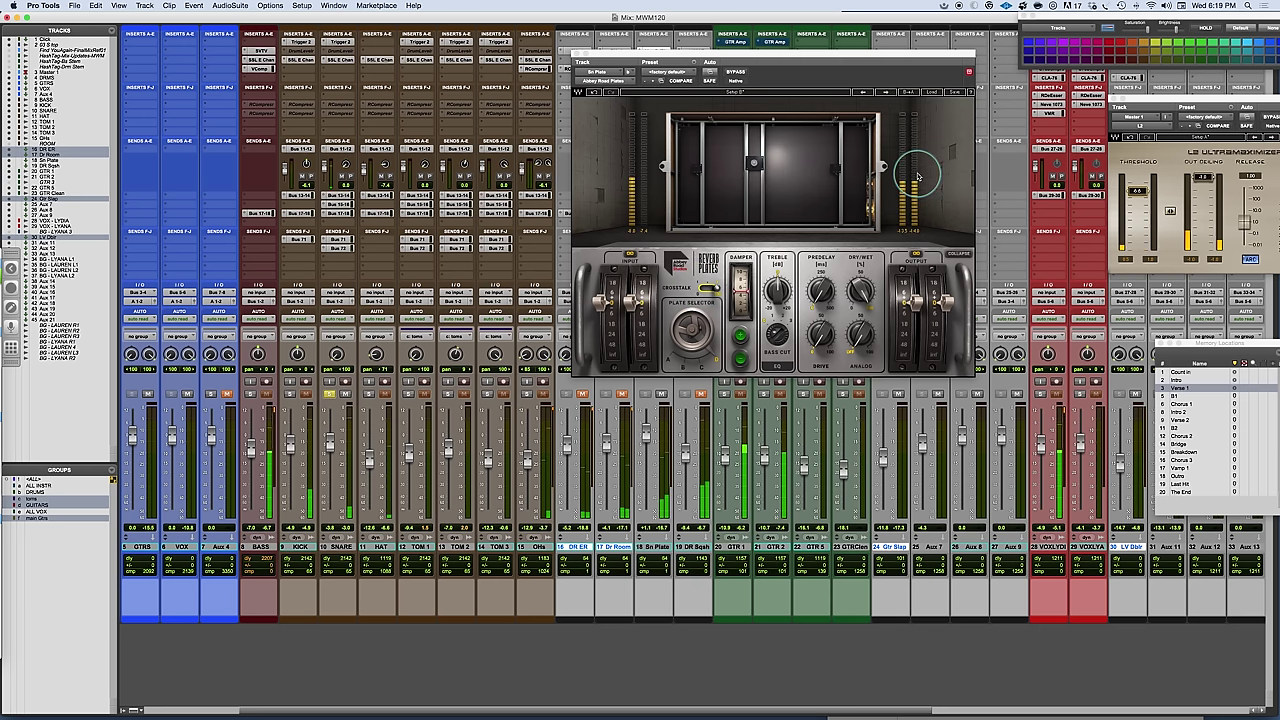
{"action": "left_click", "coordinate": [713, 289]}
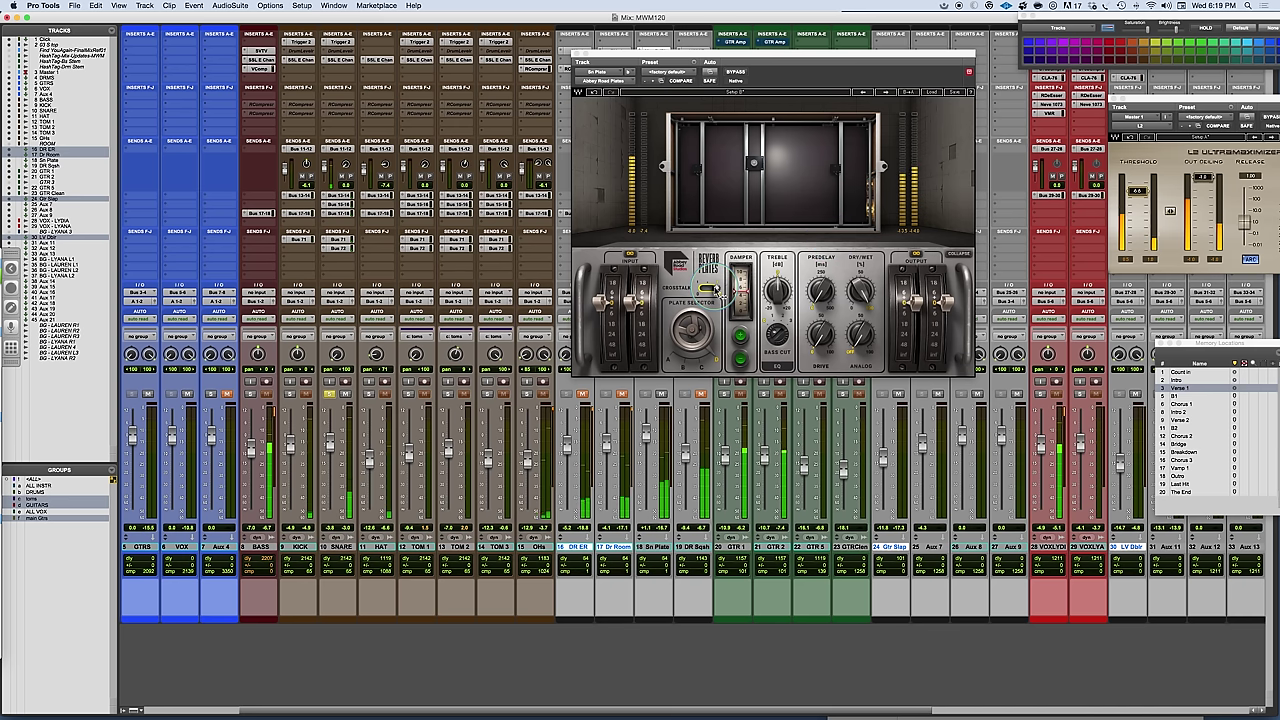
{"action": "left_click", "coordinate": [716, 290]}
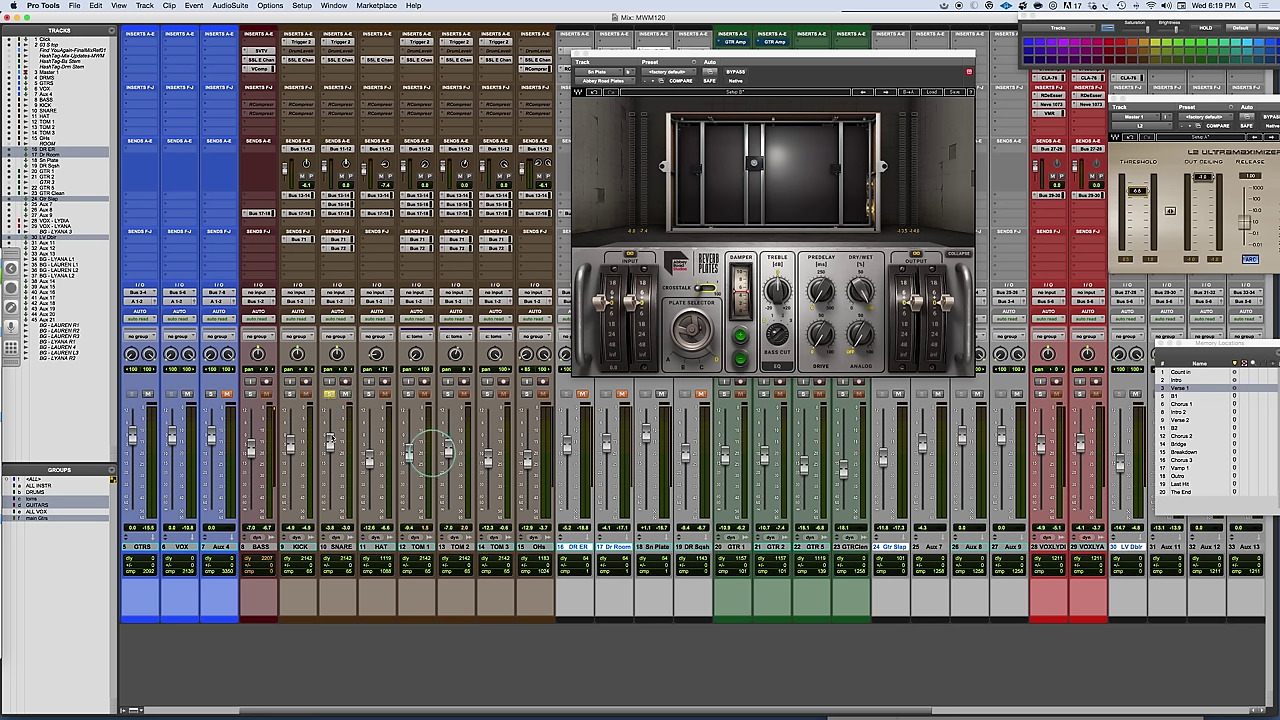
Listen to the snare plate in the full mix with the solo off and solo the SNARE channel again.
{"action": "left_click", "coordinate": [331, 395]}
{"action": "left_click", "coordinate": [329, 394]}
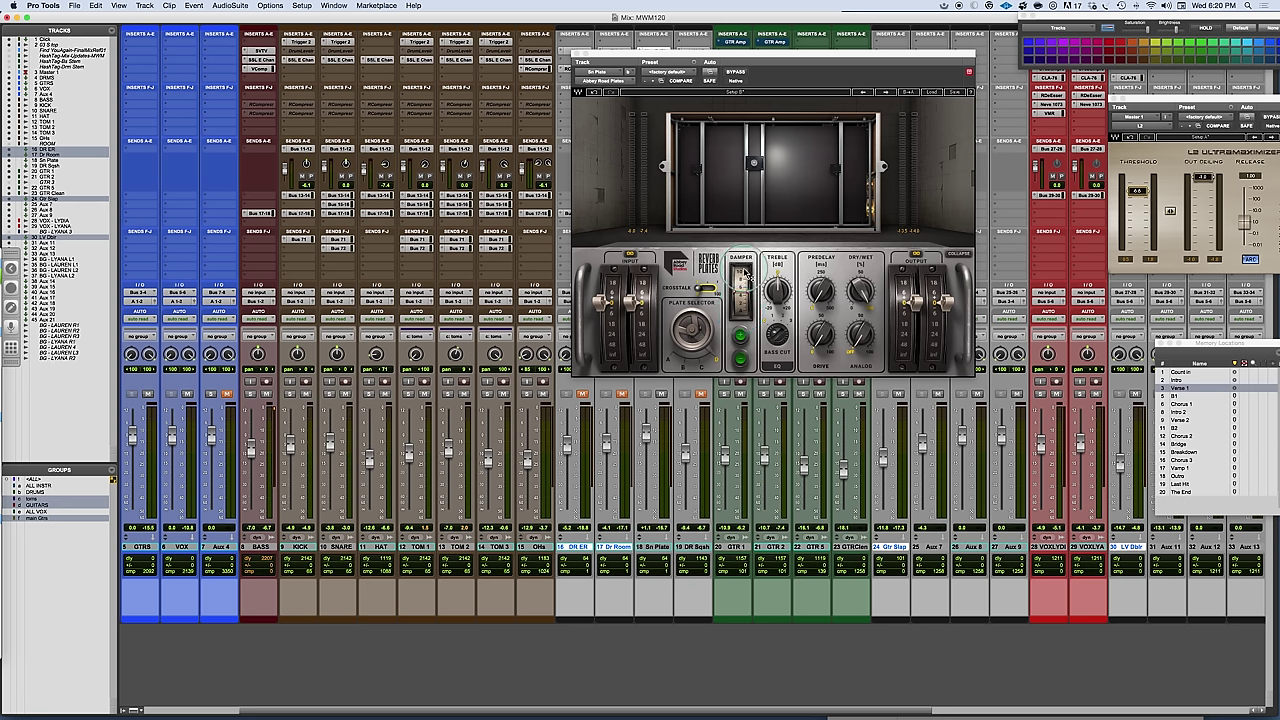
{"action": "left_click_drag", "start_coordinate": [738, 268], "coordinate": [748, 333]}
{"action": "key", "text": "space"}
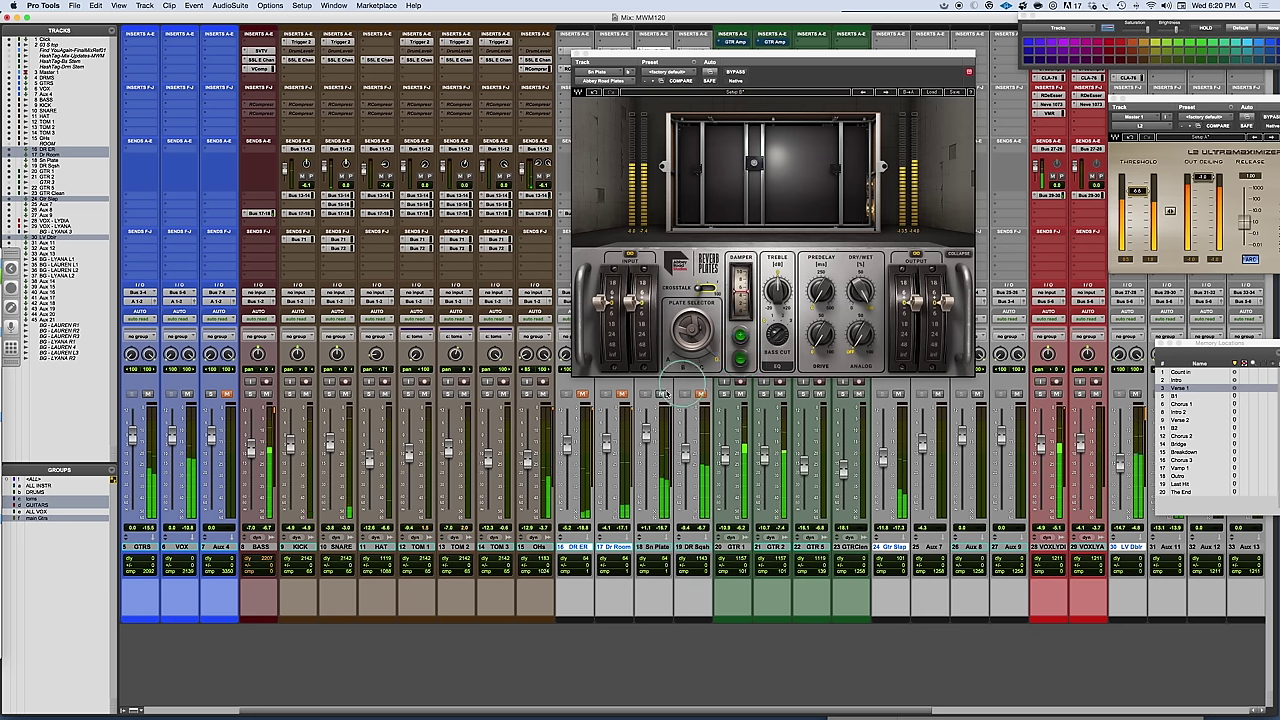
{"action": "left_click", "coordinate": [329, 393]}
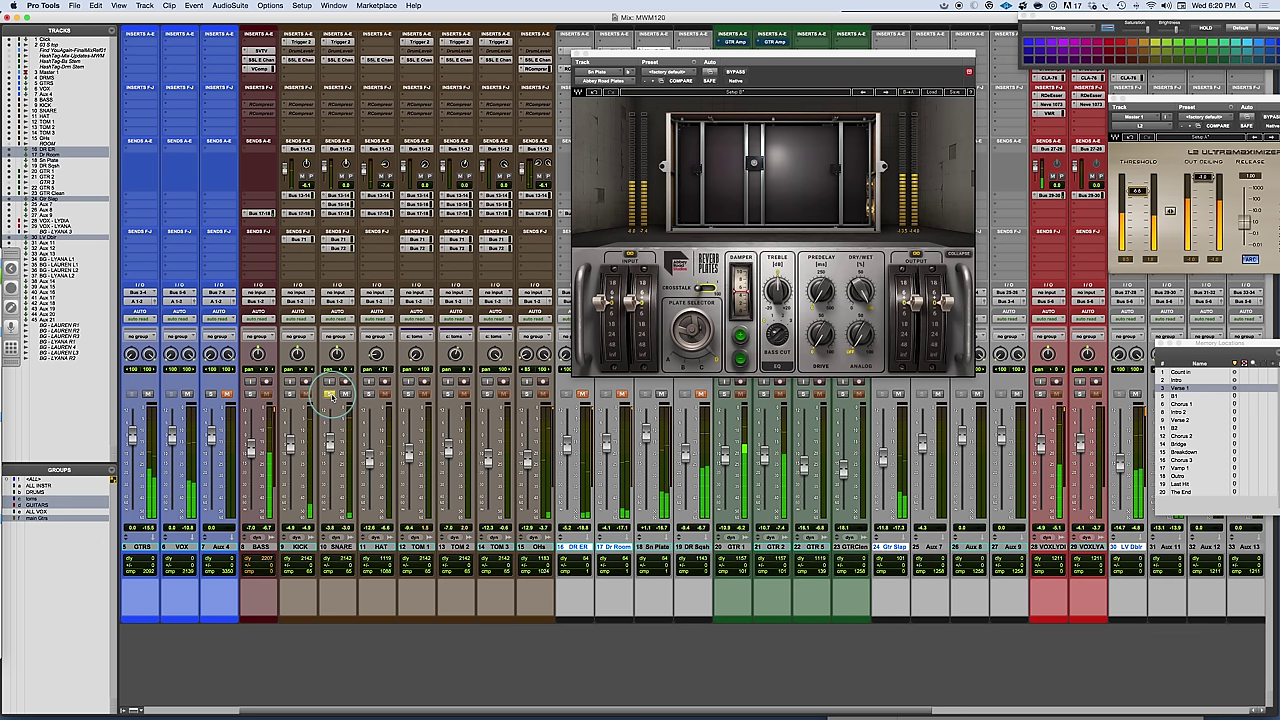
Try different damper settings on the snare reverb during playback and switch it to plate B.
{"action": "left_click", "coordinate": [740, 358]}
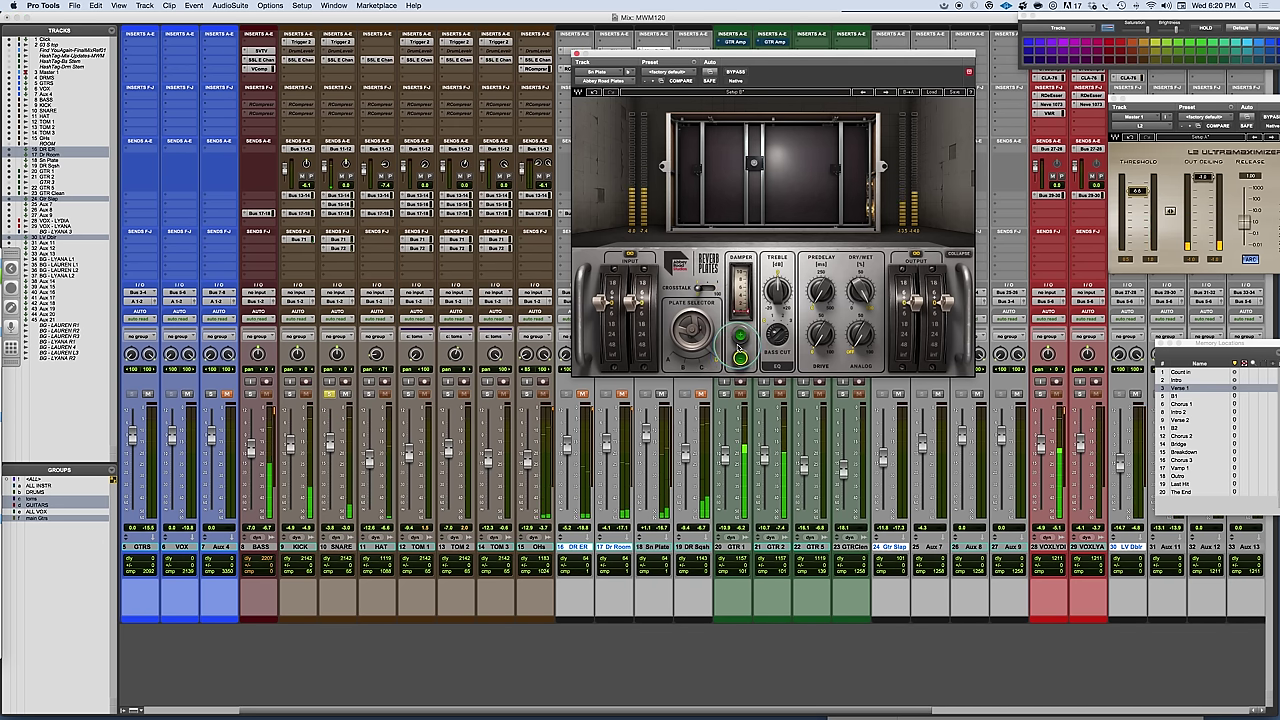
{"action": "left_click", "coordinate": [740, 336]}
{"action": "left_click", "coordinate": [740, 336]}
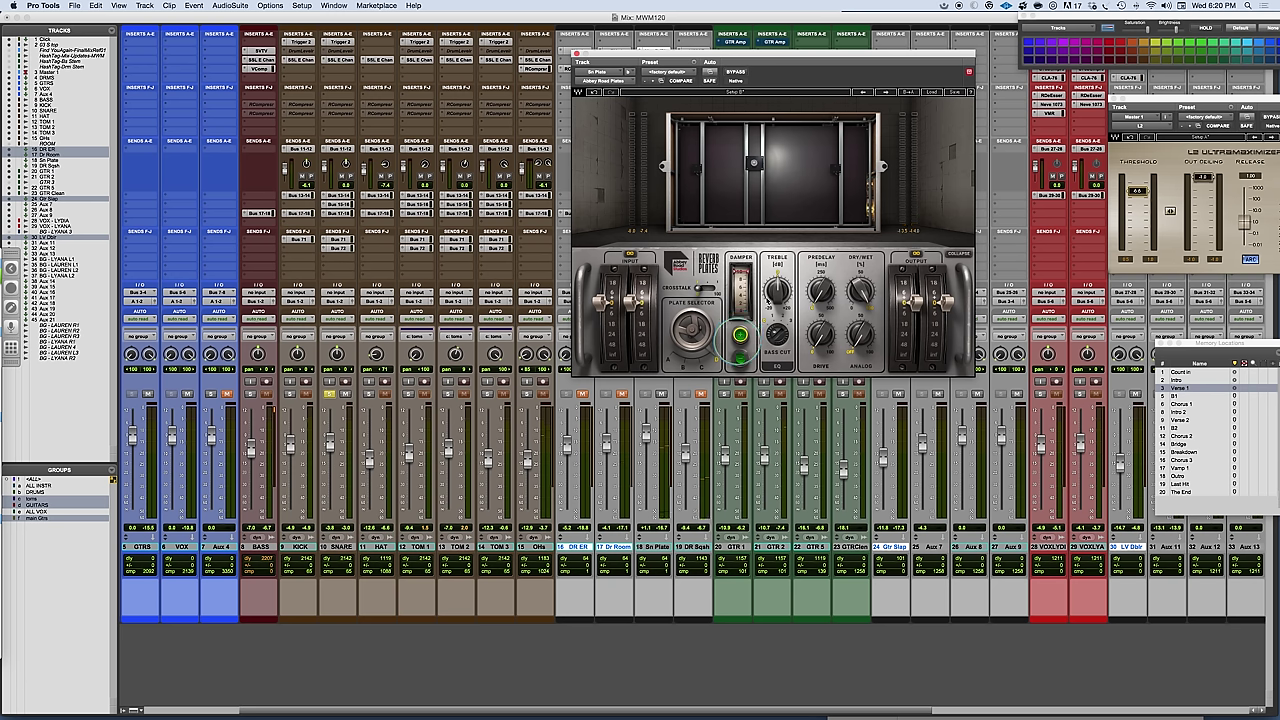
{"action": "mouse_move", "coordinate": [741, 275]}
{"action": "left_mouse_down"}
{"action": "mouse_move", "coordinate": [741, 321]}
{"action": "mouse_move", "coordinate": [741, 299]}
{"action": "left_mouse_up"}
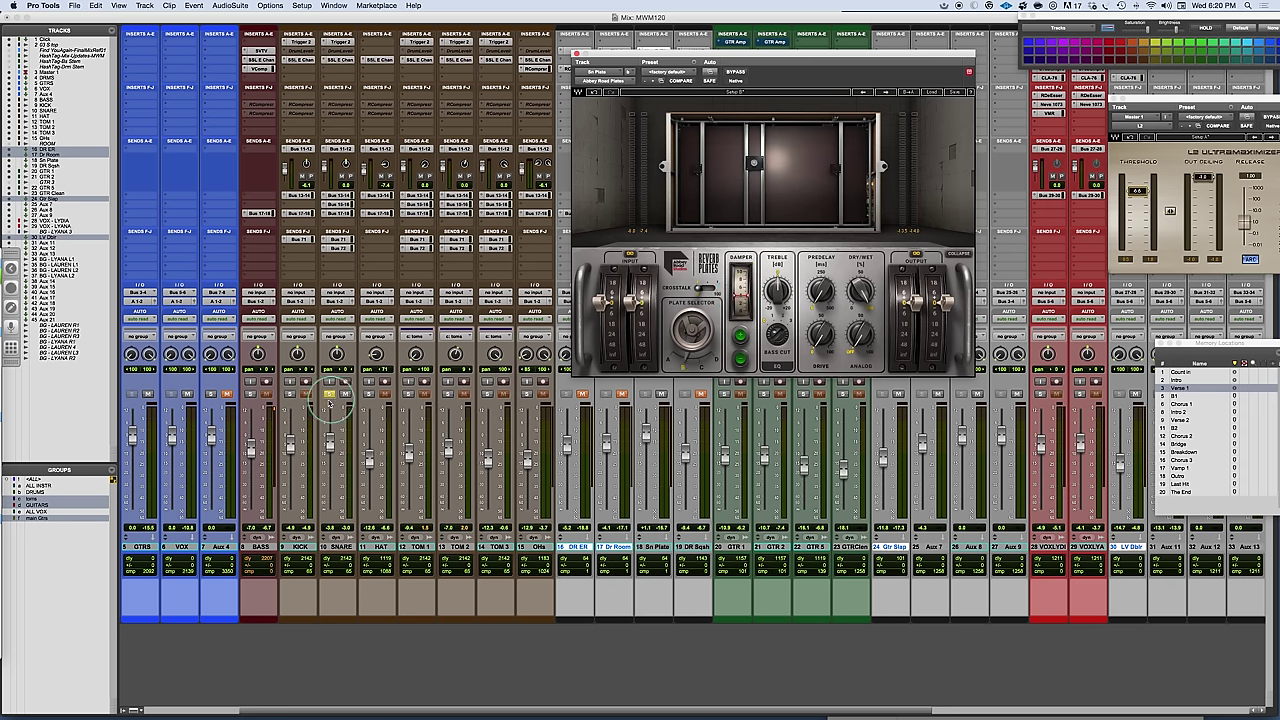
Take the SNARE channel out of solo and play the mix with the GTRS and VOX channels muted.
{"action": "left_click", "coordinate": [330, 395]}
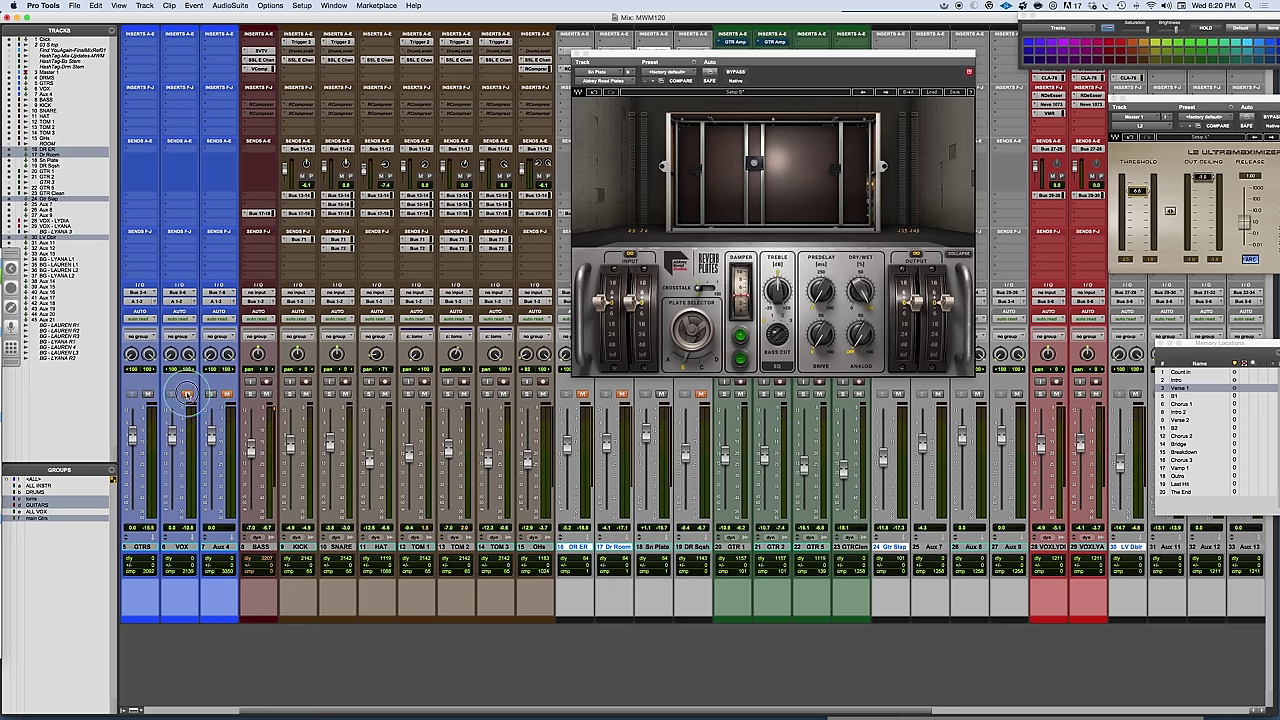
{"action": "key", "text": "space"}
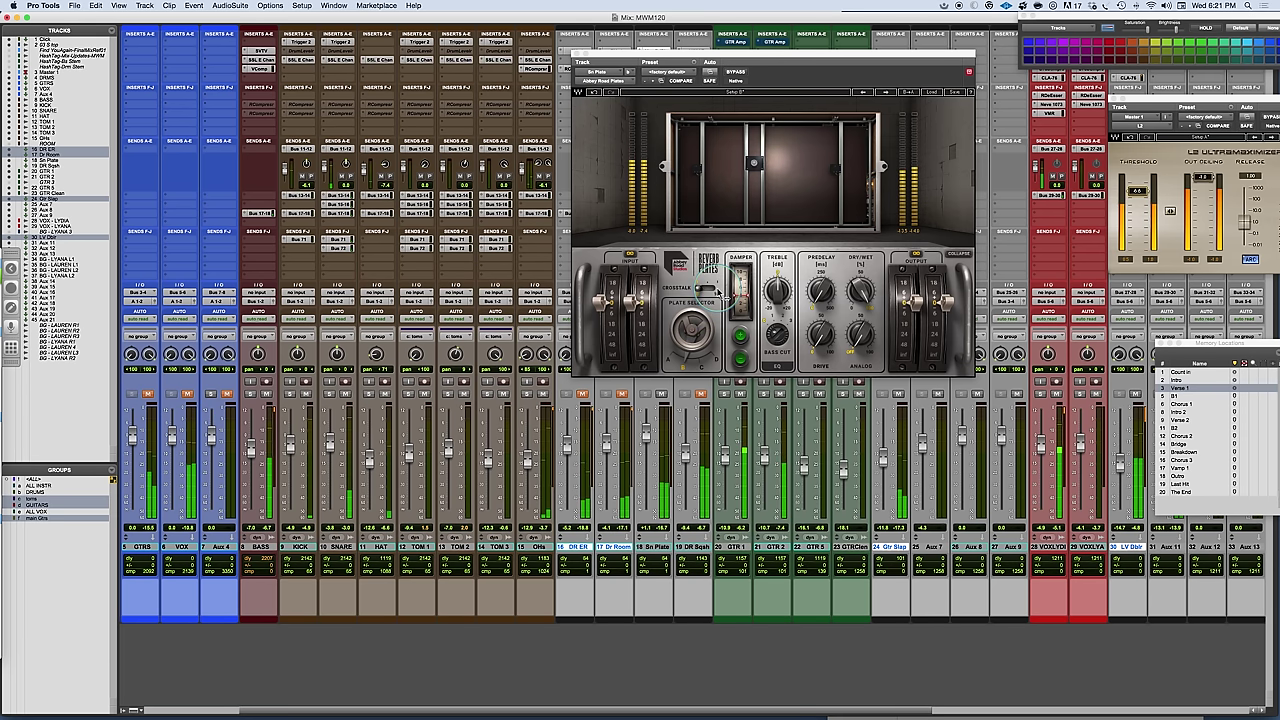
Audition plates A, B and C on the snare reverb during playback while changing the damper setting.
{"action": "left_click", "coordinate": [669, 359]}
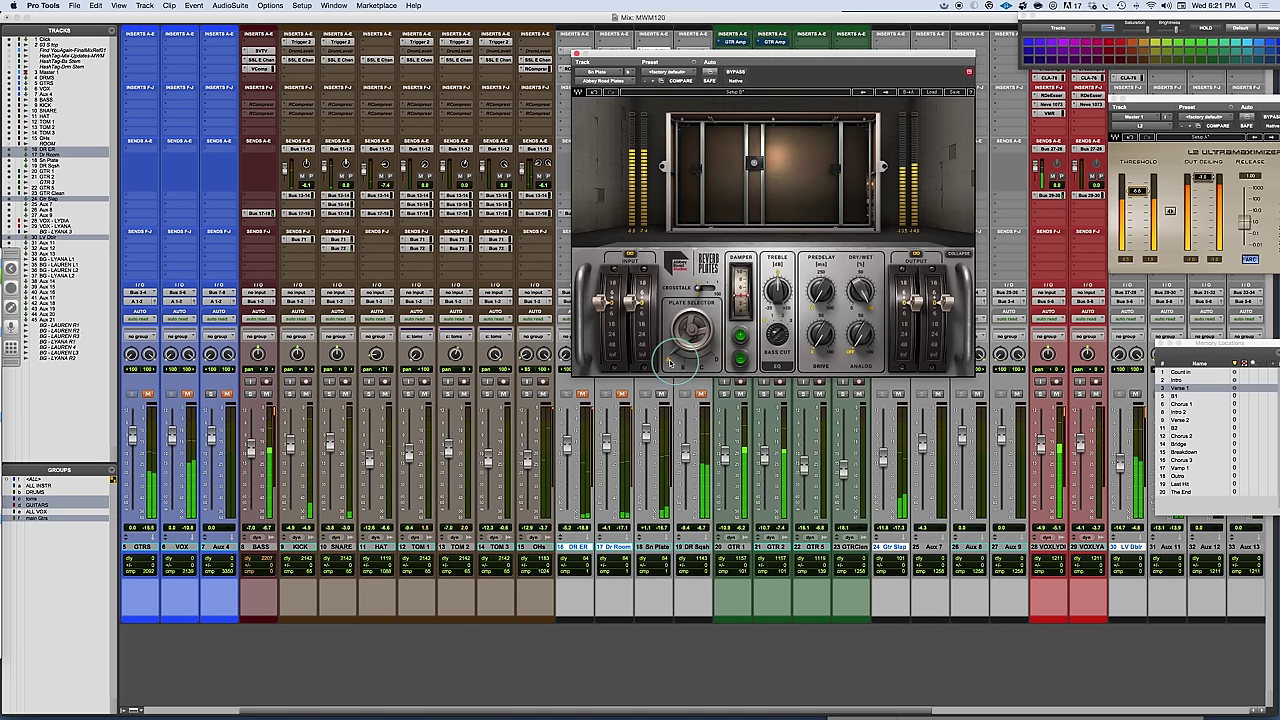
{"action": "left_click", "coordinate": [740, 358]}
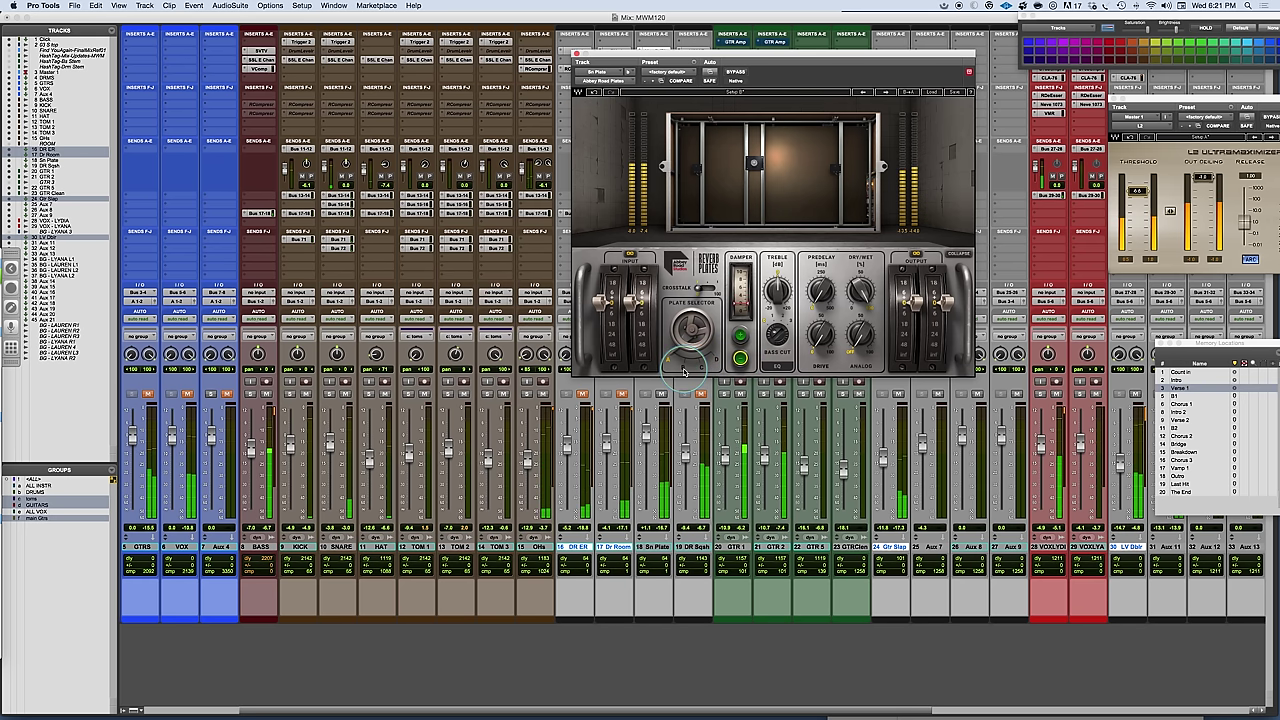
{"action": "left_click", "coordinate": [704, 368]}
{"action": "left_click", "coordinate": [740, 336]}
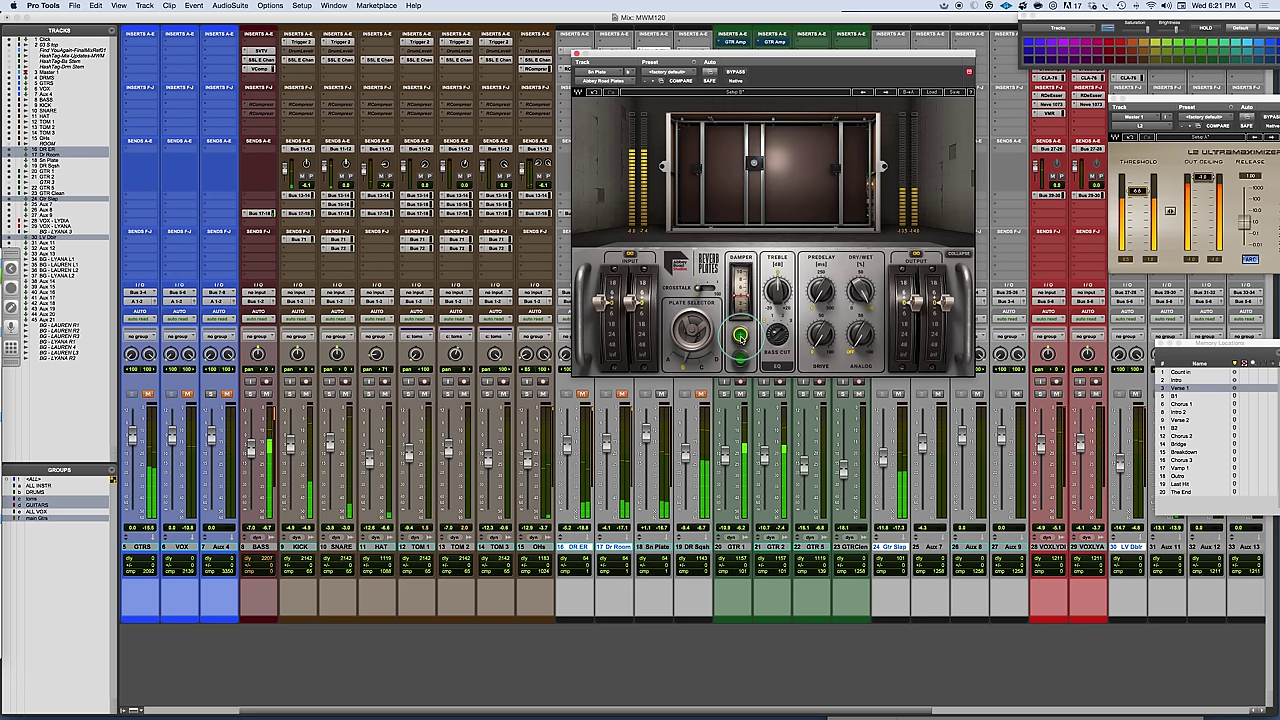
{"action": "left_click", "coordinate": [704, 368]}
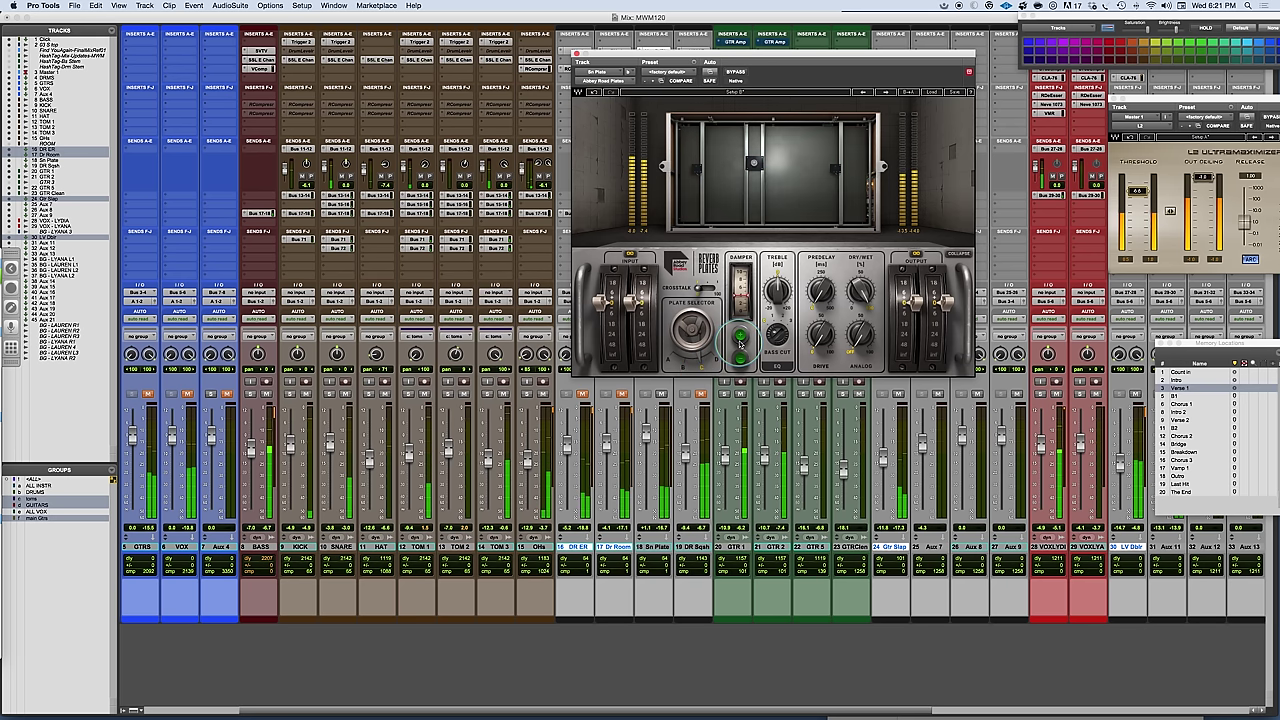
{"action": "left_click", "coordinate": [740, 336]}
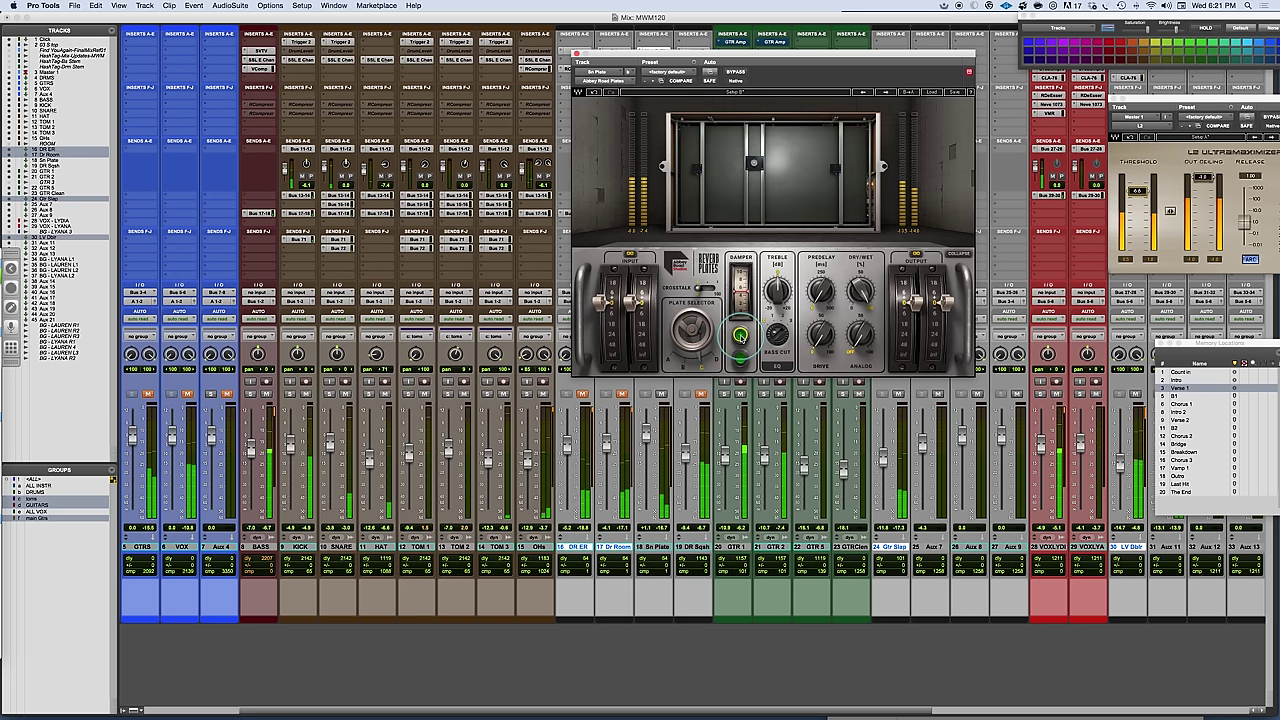
Compare plates D and B on the snare reverb, raising and lowering the damper while the mix plays.
{"action": "left_click", "coordinate": [740, 358]}
{"action": "left_click", "coordinate": [717, 360]}
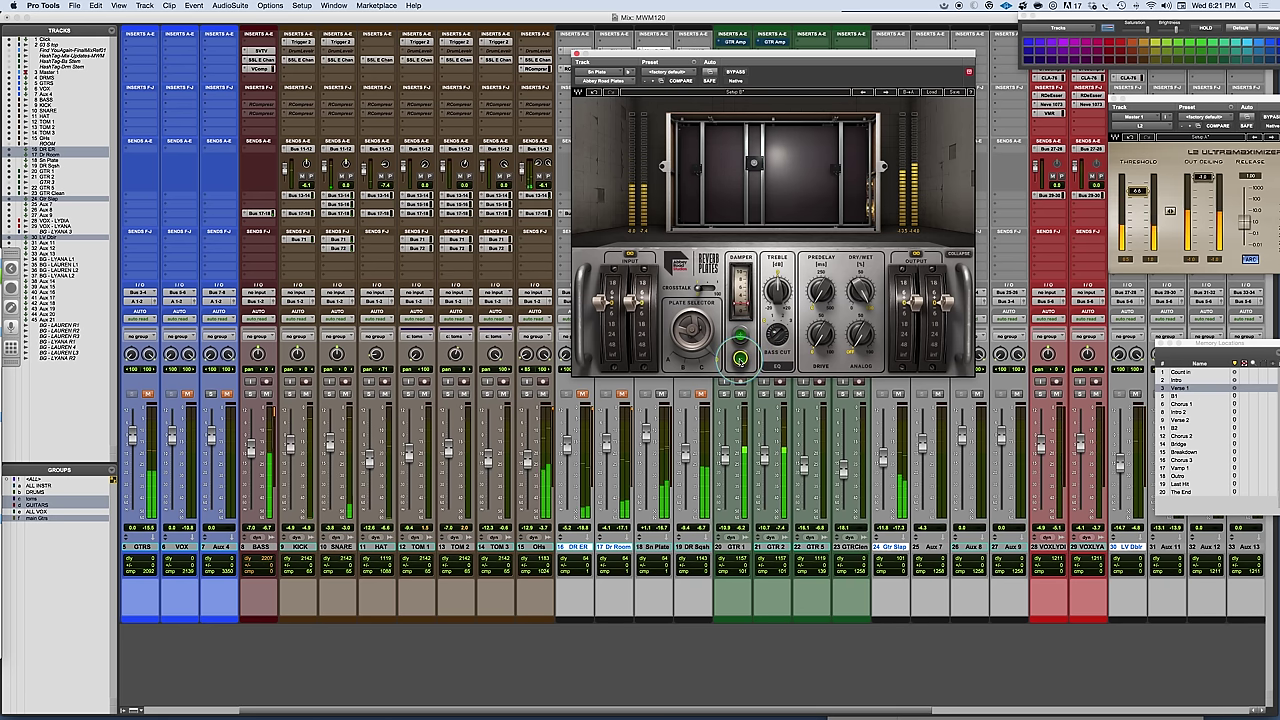
{"action": "left_click", "coordinate": [740, 357]}
{"action": "left_click", "coordinate": [740, 340]}
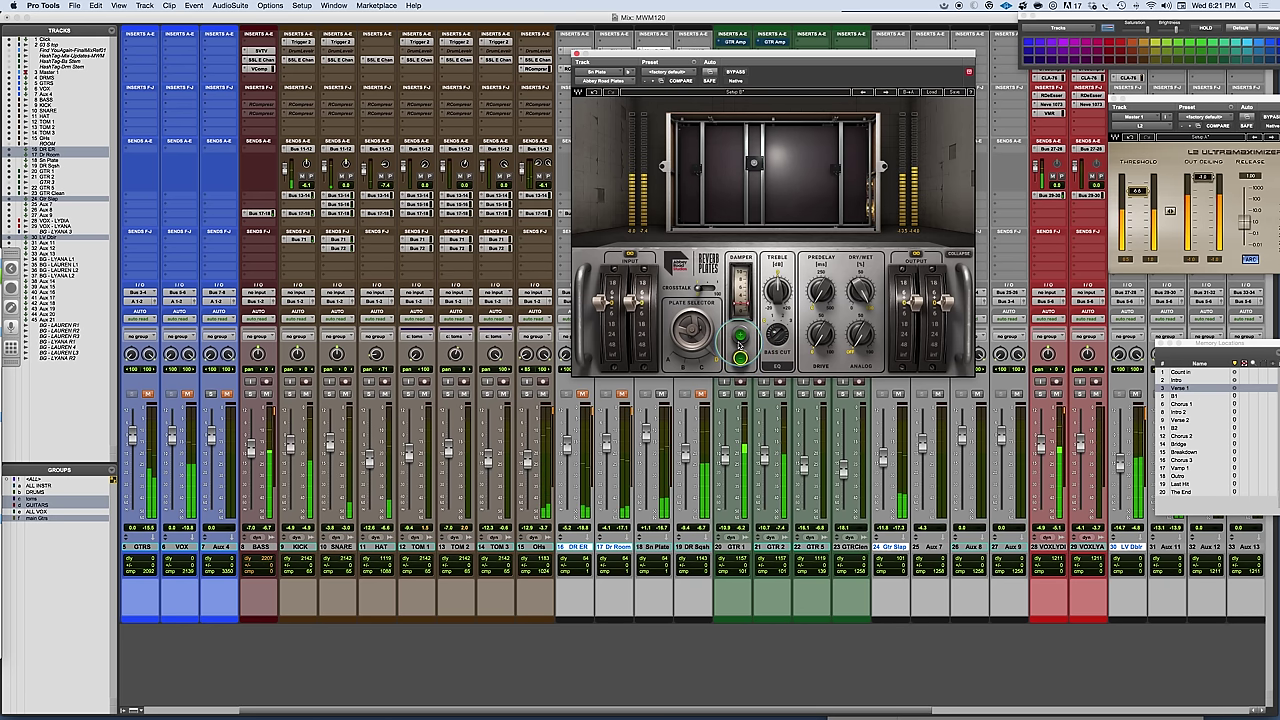
{"action": "left_click", "coordinate": [711, 352]}
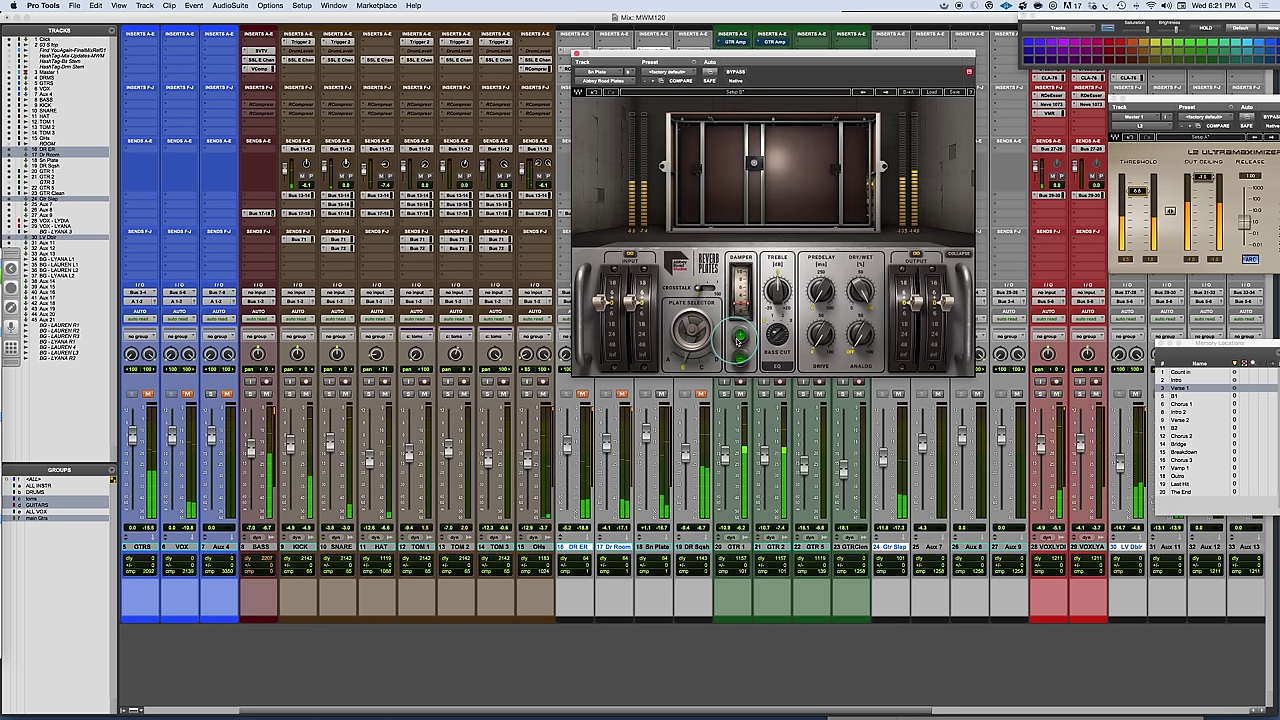
{"action": "left_click", "coordinate": [740, 335]}
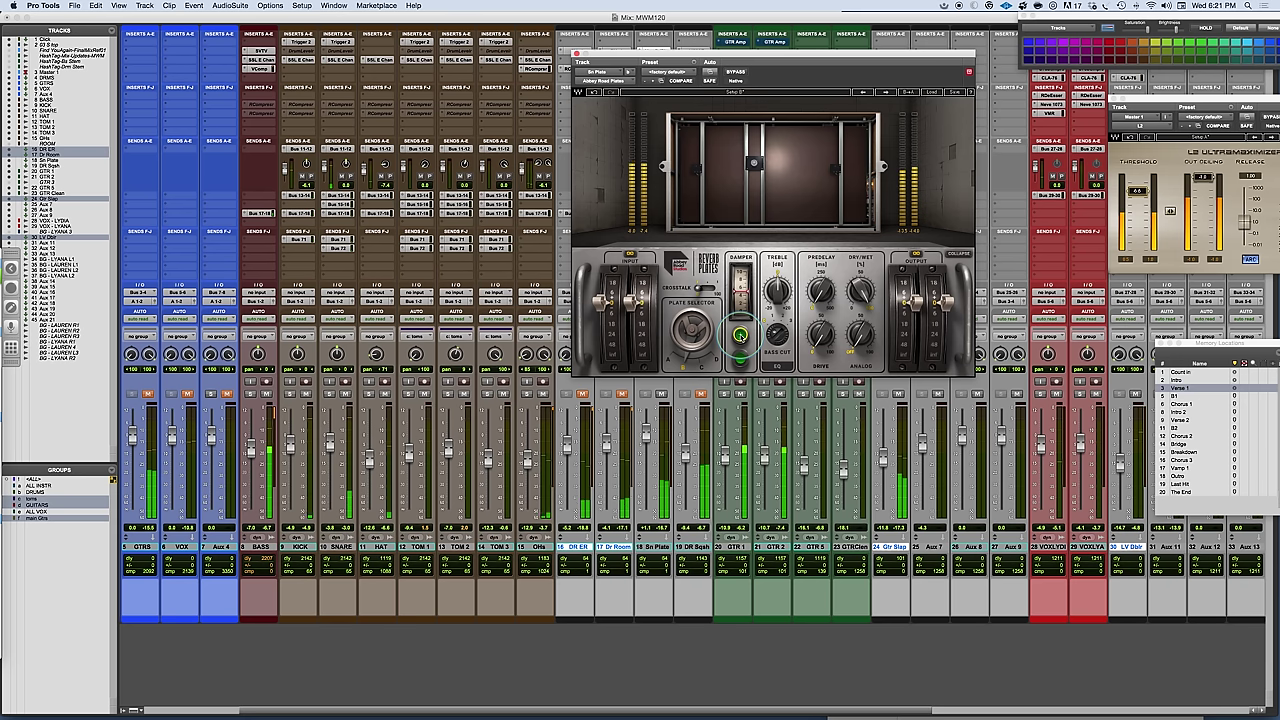
Switch the snare reverb to plate D and vary its damper and bass cut with the mix playing.
{"action": "left_click", "coordinate": [797, 121]}
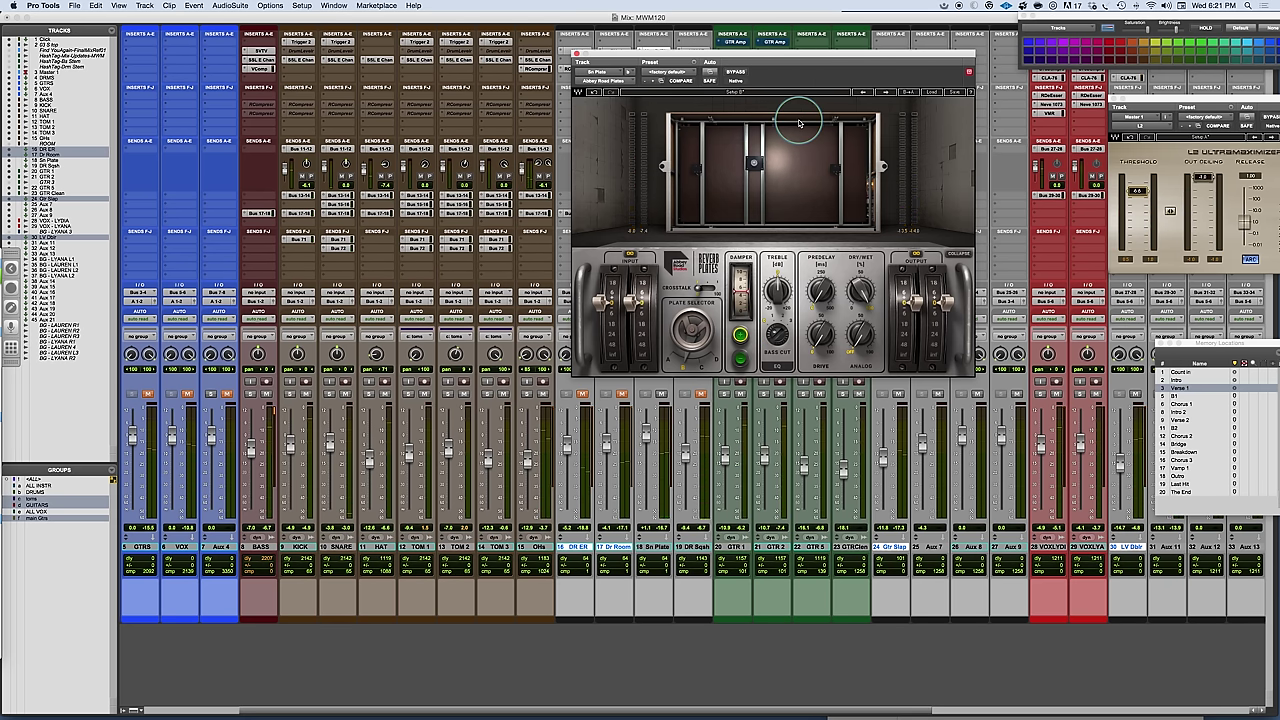
{"action": "left_click", "coordinate": [716, 360]}
{"action": "key", "text": "space"}
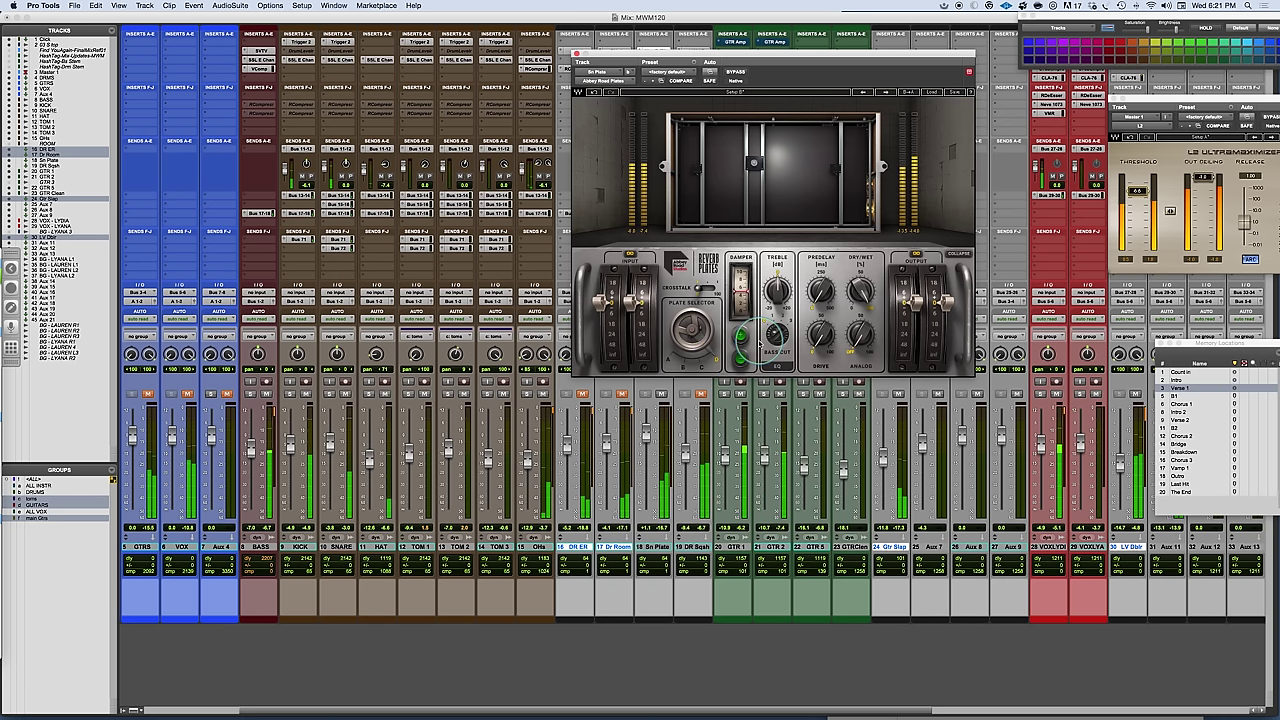
{"action": "left_click", "coordinate": [741, 358]}
{"action": "left_click", "coordinate": [776, 334]}
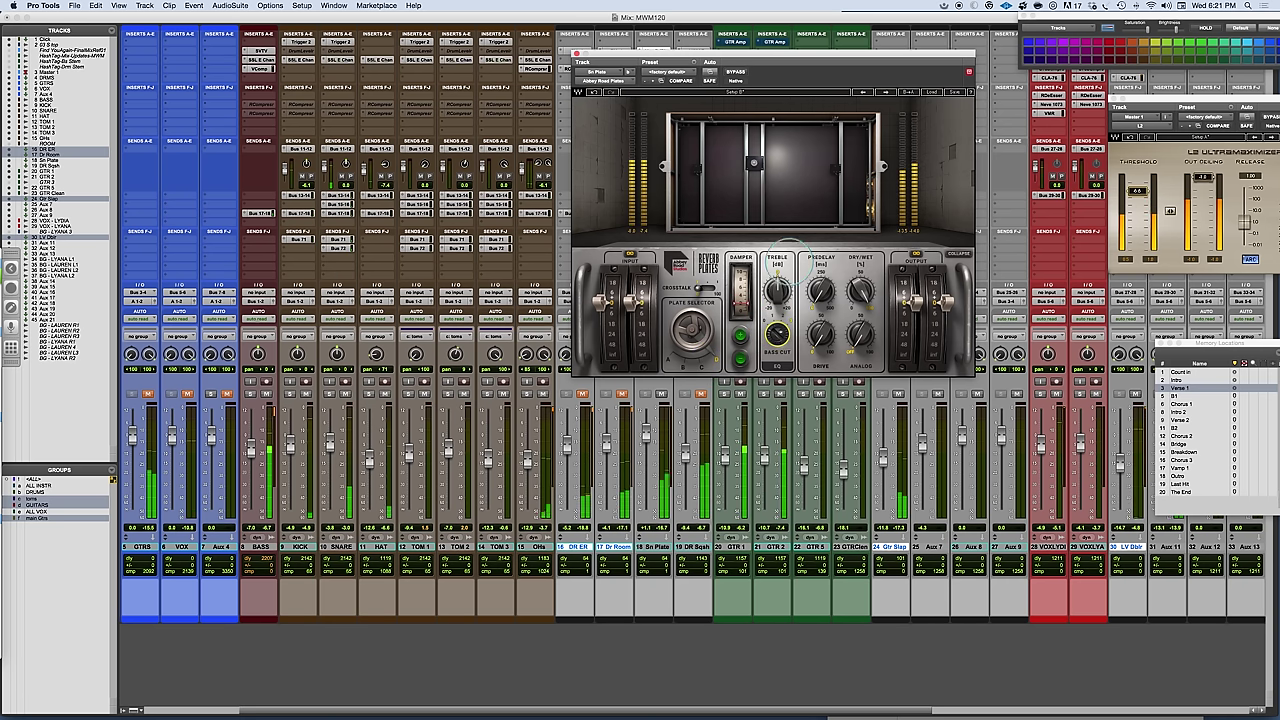
{"action": "left_click", "coordinate": [741, 336]}
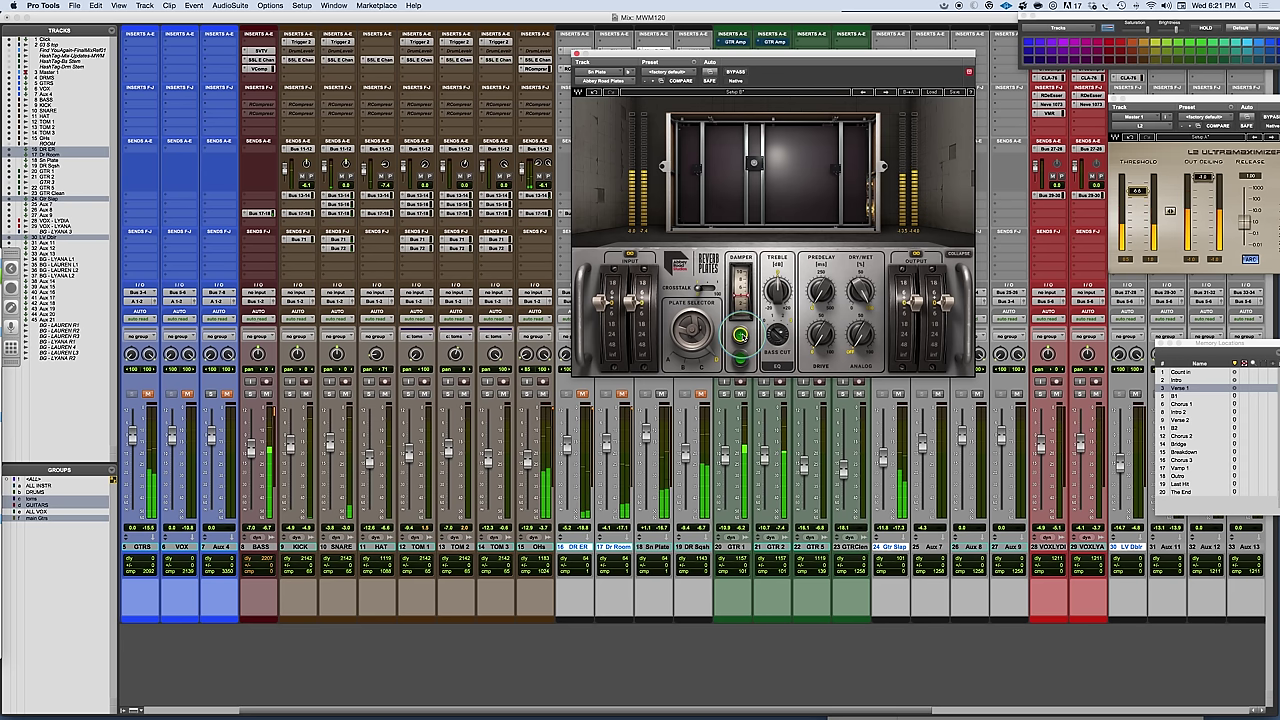
Adjust the bass cut and treble of the plate D snare reverb while listening in the mix.
{"action": "left_click", "coordinate": [776, 334]}
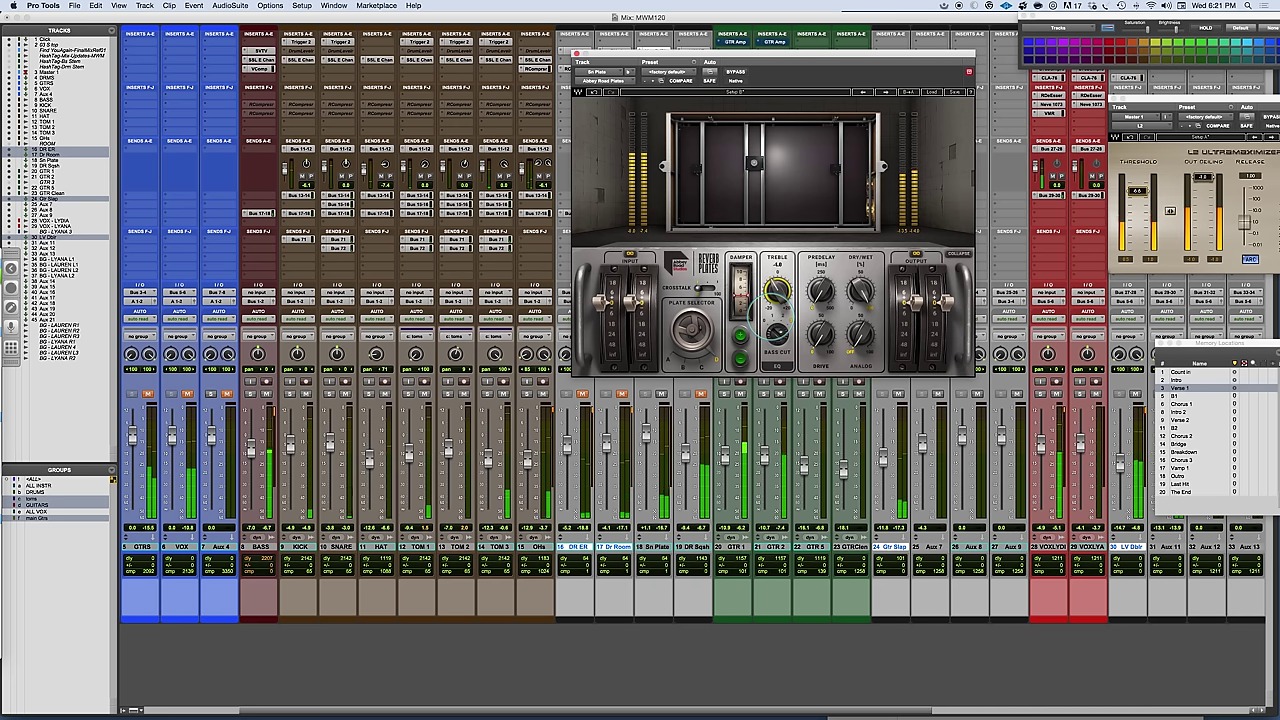
{"action": "mouse_move", "coordinate": [771, 319]}
{"action": "left_mouse_down"}
{"action": "mouse_move", "coordinate": [765, 356]}
{"action": "mouse_move", "coordinate": [758, 294]}
{"action": "mouse_move", "coordinate": [759, 330]}
{"action": "left_mouse_up"}
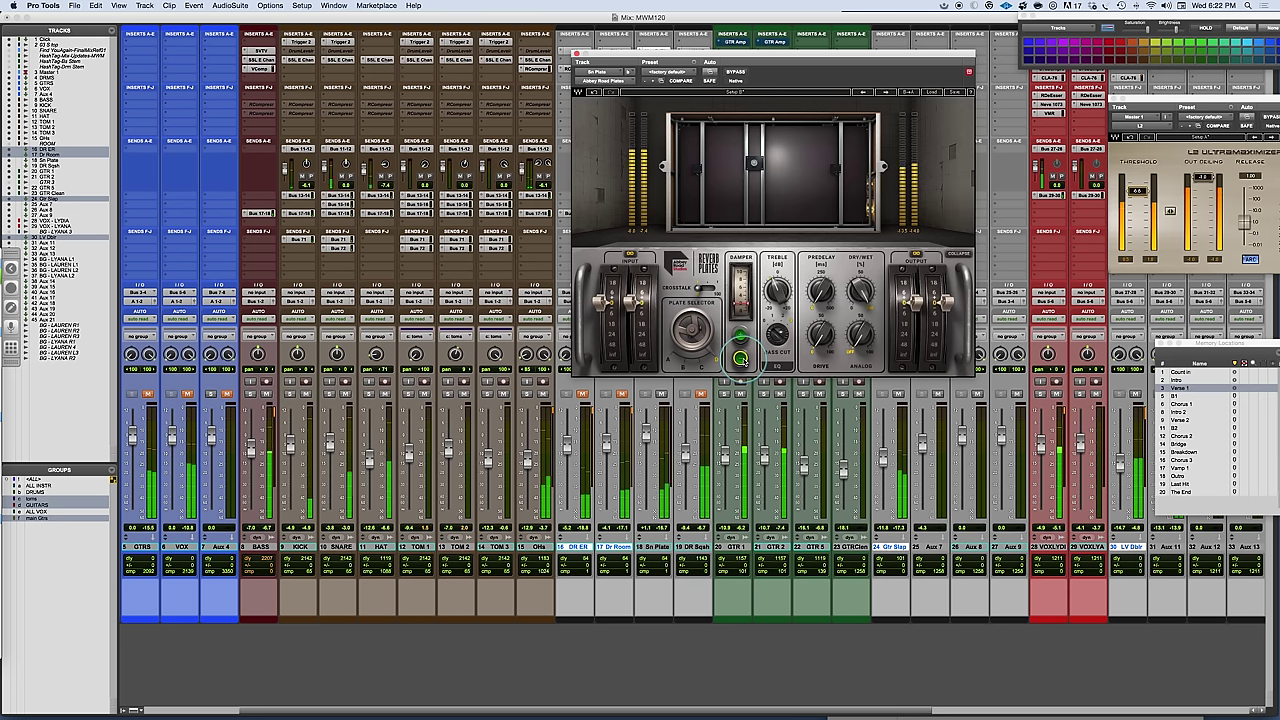
{"action": "mouse_move", "coordinate": [777, 290]}
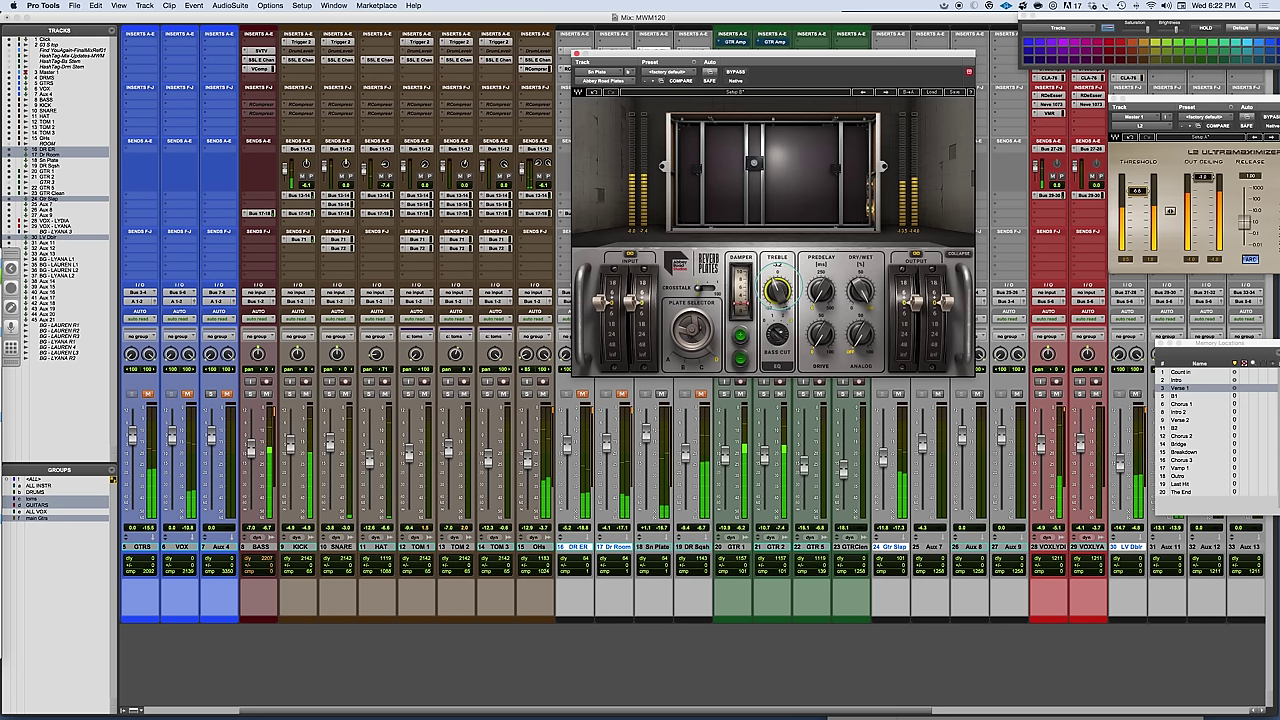
{"action": "left_click_drag", "start_coordinate": [777, 292], "coordinate": [777, 262]}
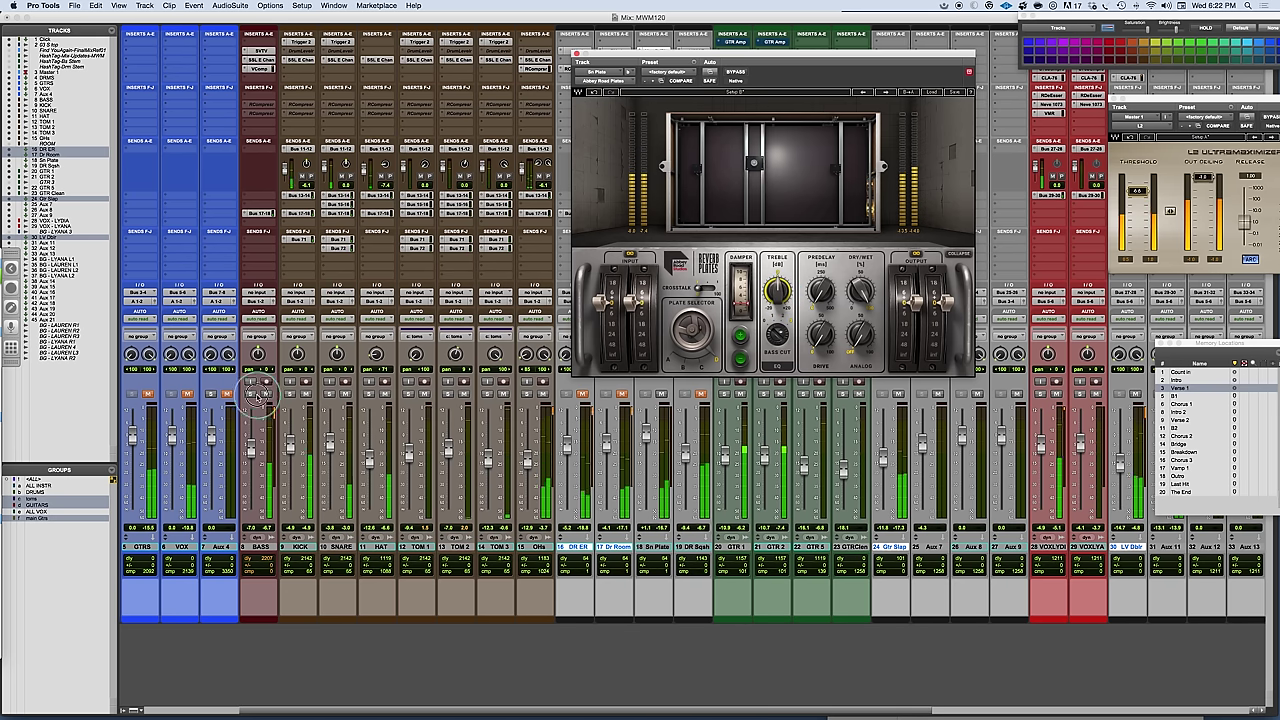
Mute the BASS channel, resume playback and adjust the snare reverb's predelay.
{"action": "left_click", "coordinate": [254, 396]}
{"action": "left_click", "coordinate": [254, 396]}
{"action": "left_click", "coordinate": [265, 396]}
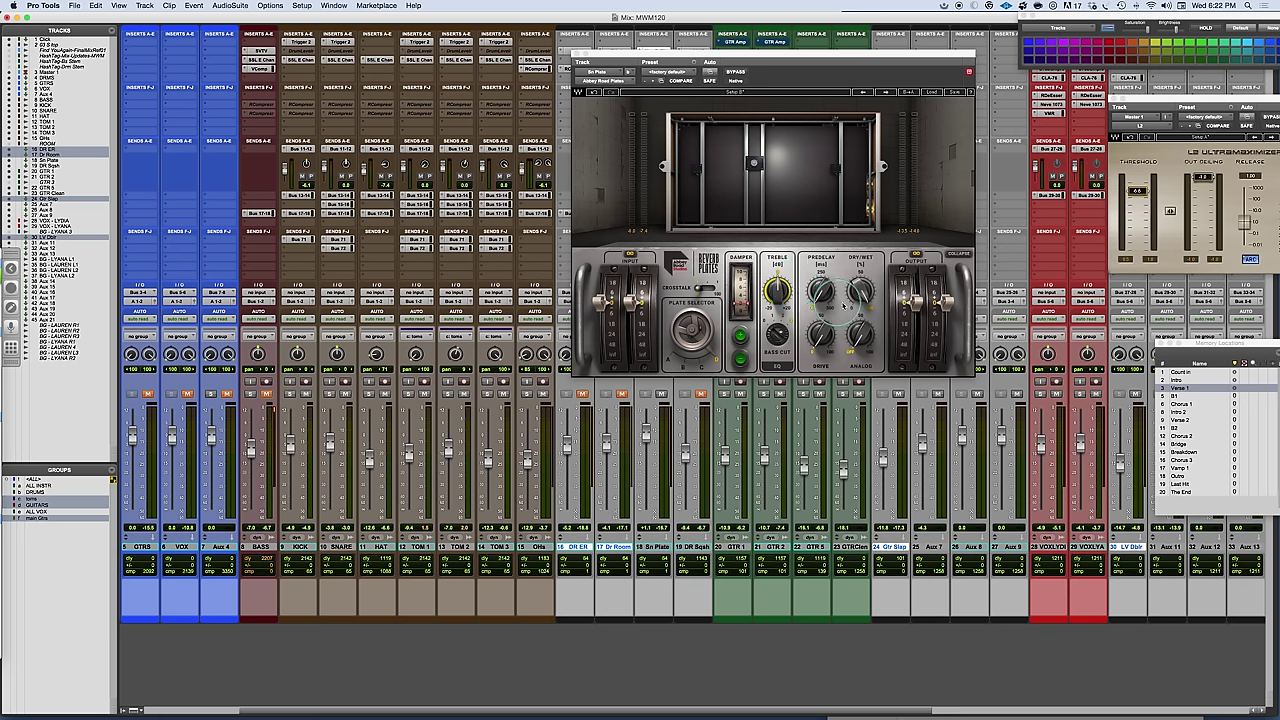
{"action": "key", "text": "space"}
{"action": "left_click_drag", "start_coordinate": [820, 297], "coordinate": [820, 263]}
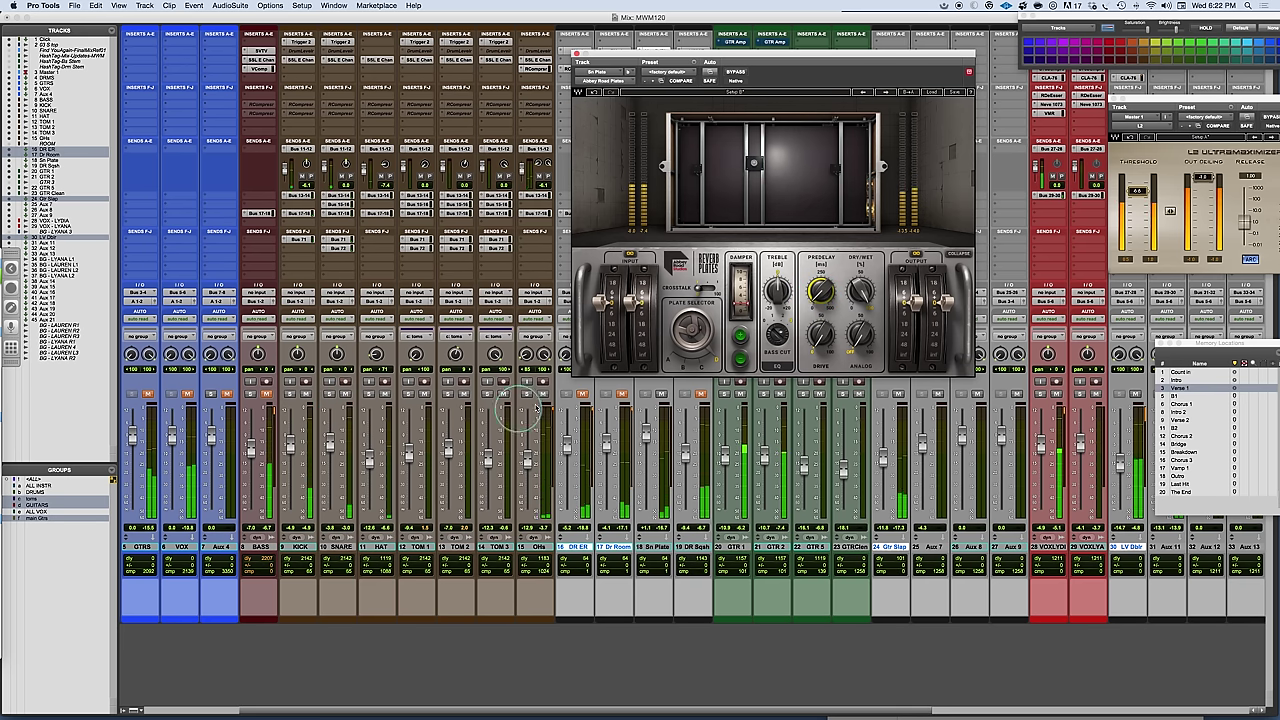
Unmute the BASS, GTRS, DR ER and Dr Room channels and play the mix again.
{"action": "left_click", "coordinate": [267, 396]}
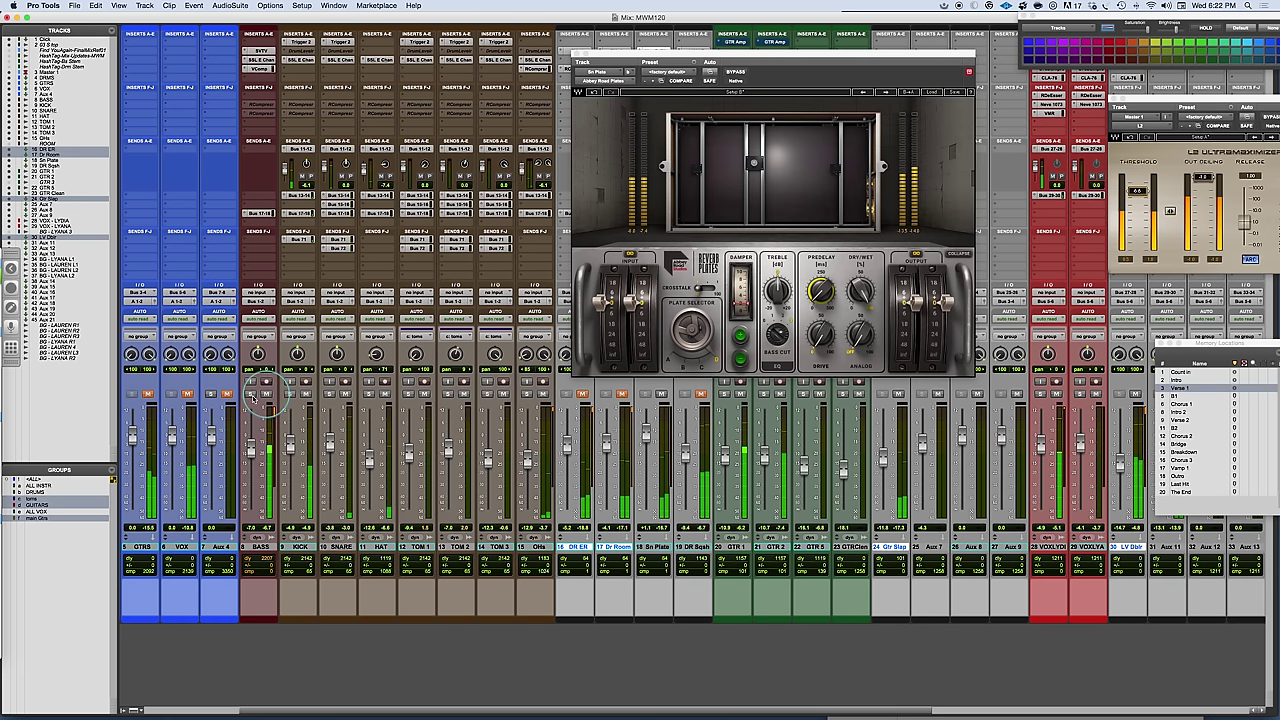
{"action": "left_click", "coordinate": [148, 394]}
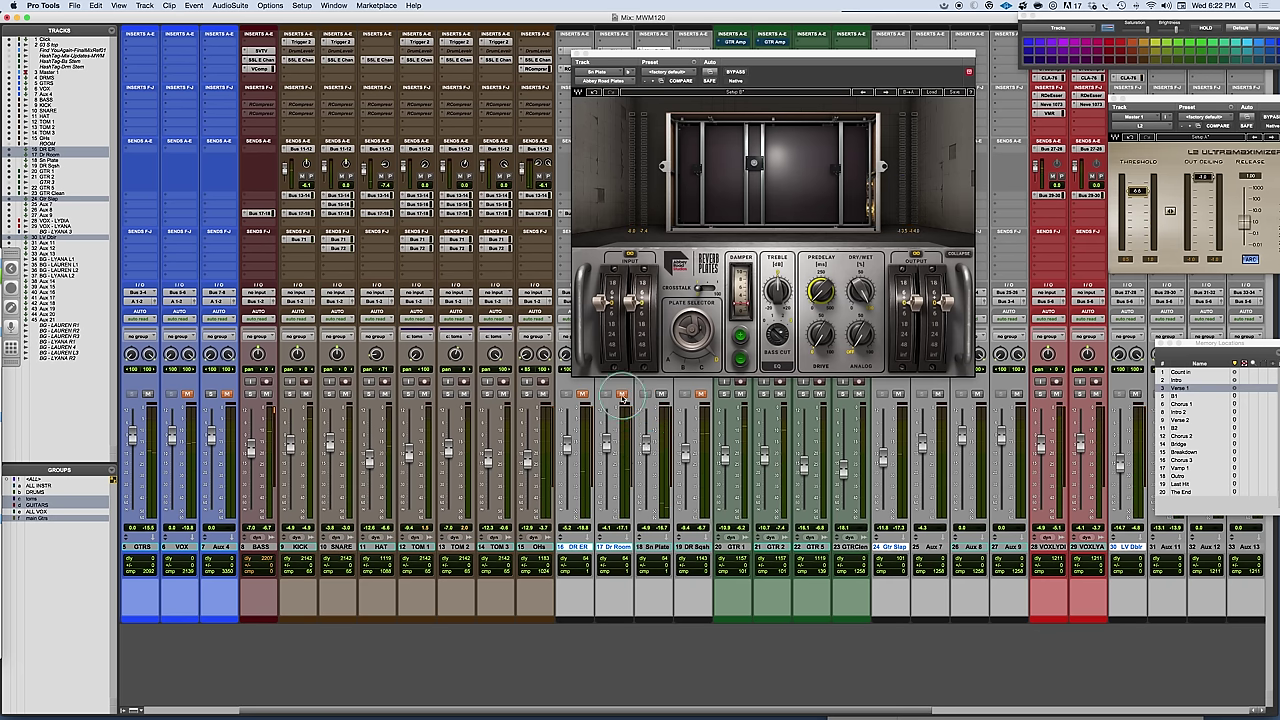
{"action": "left_click", "coordinate": [582, 394]}
{"action": "key", "text": "space"}
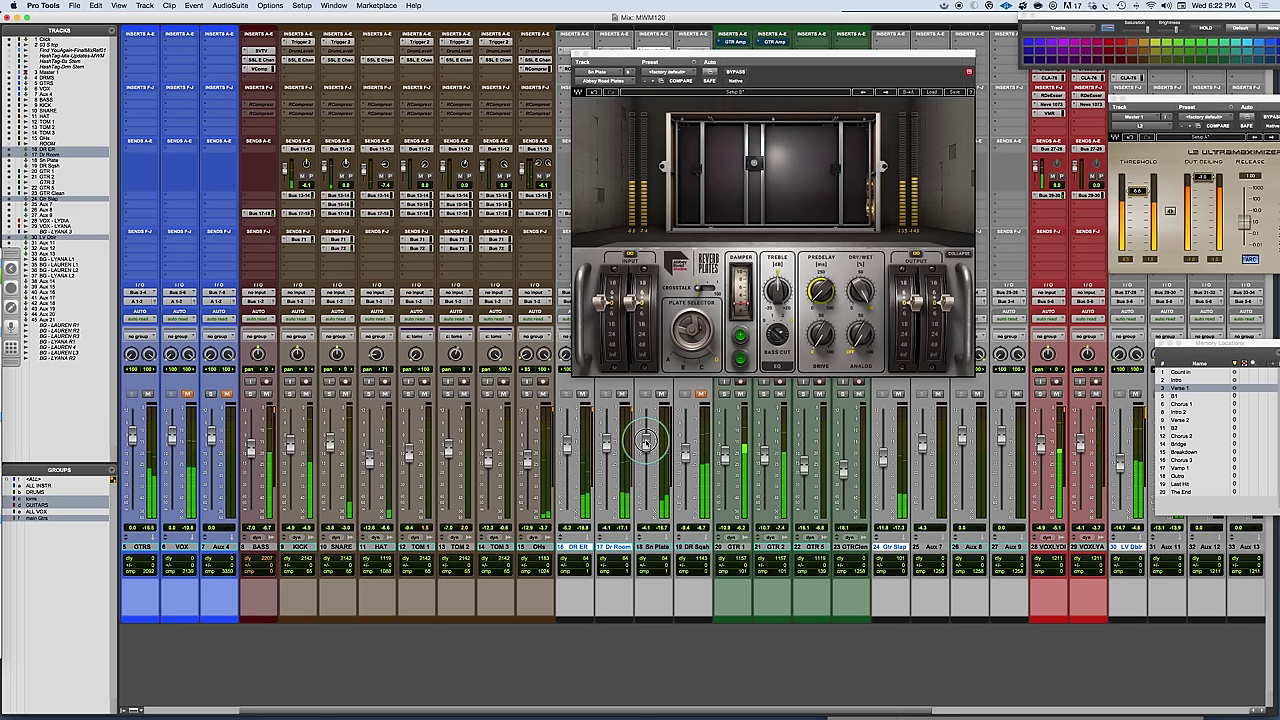
Switch the reverb to Setup A, raise the Sn Plate fader slightly and briefly solo the SNARE channel.
{"action": "left_click", "coordinate": [766, 91]}
{"action": "left_click_drag", "start_coordinate": [648, 444], "coordinate": [648, 435]}
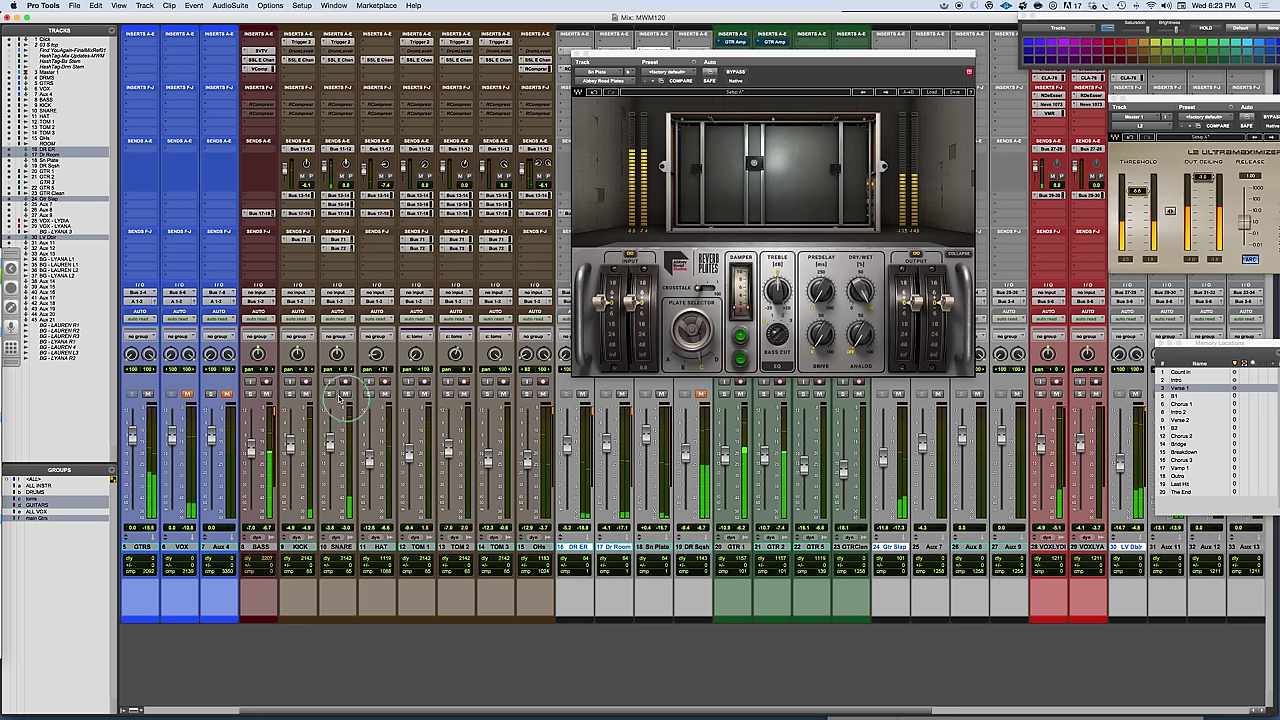
{"action": "left_click", "coordinate": [329, 394]}
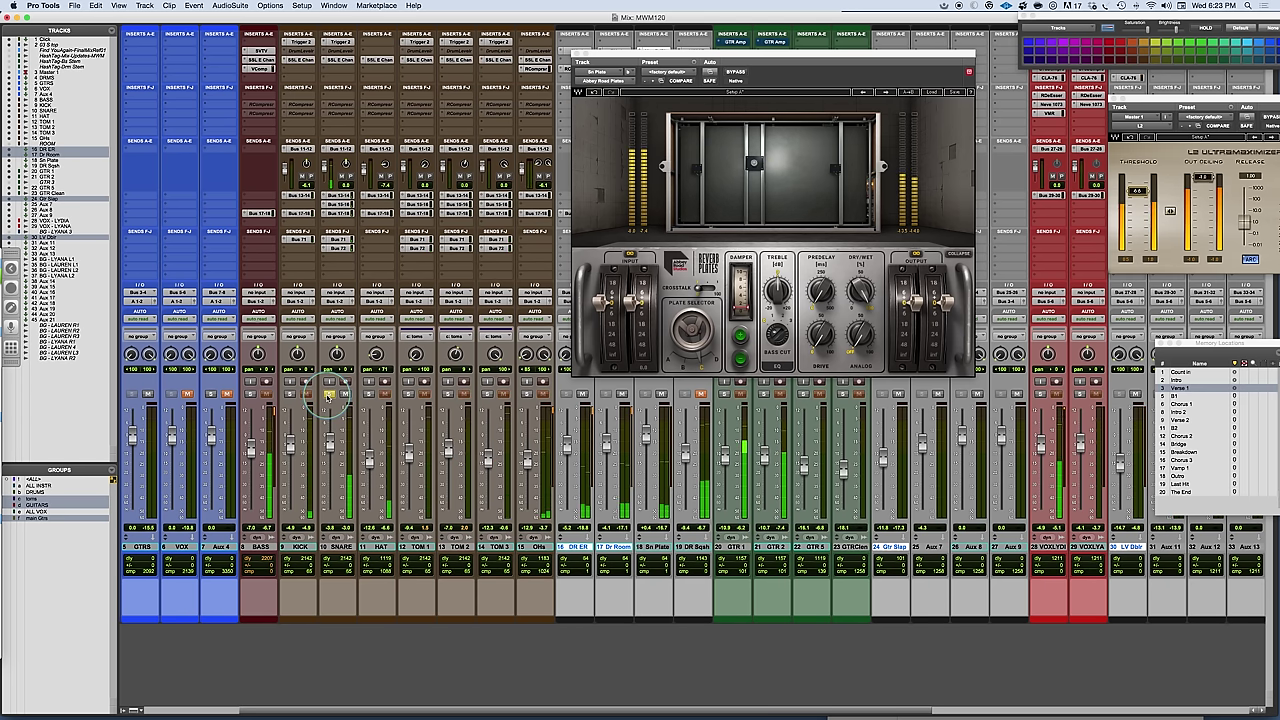
{"action": "left_click", "coordinate": [329, 394]}
Unmute the DR Sqsh channel, stop playback and move the reverb window to uncover the channel inserts behind it.
{"action": "left_click", "coordinate": [702, 395]}
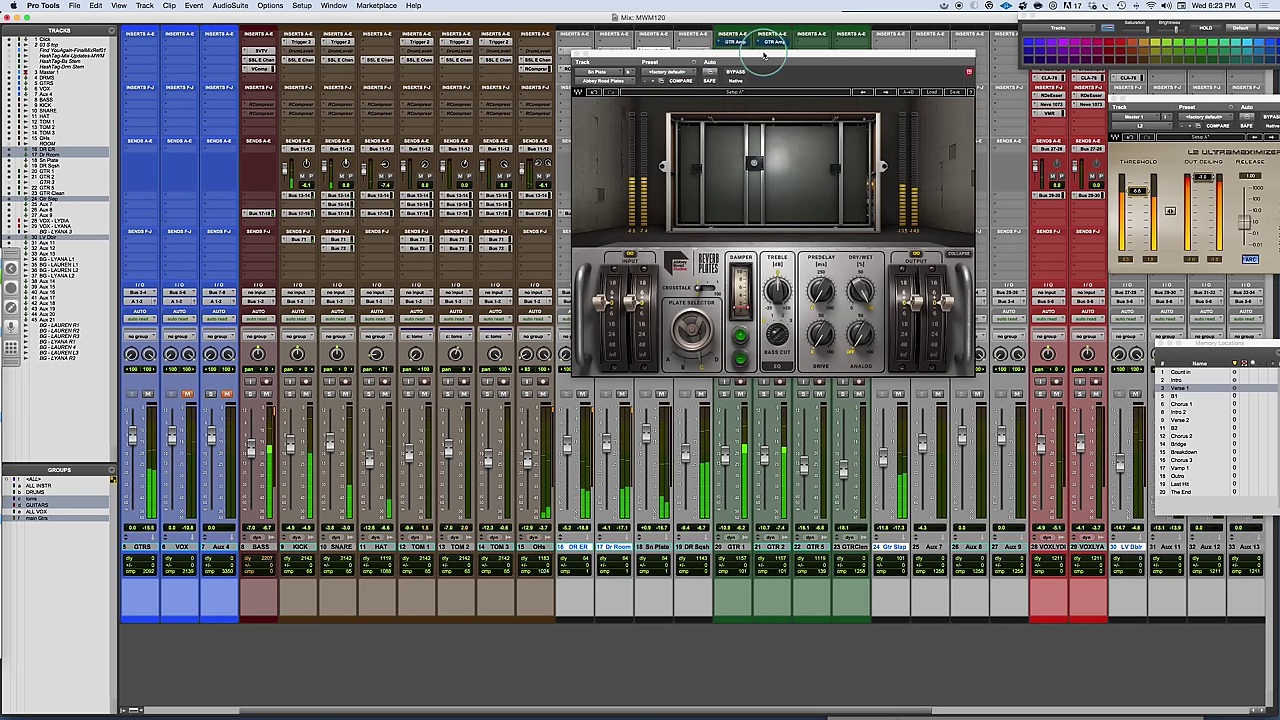
{"action": "key", "text": "space"}
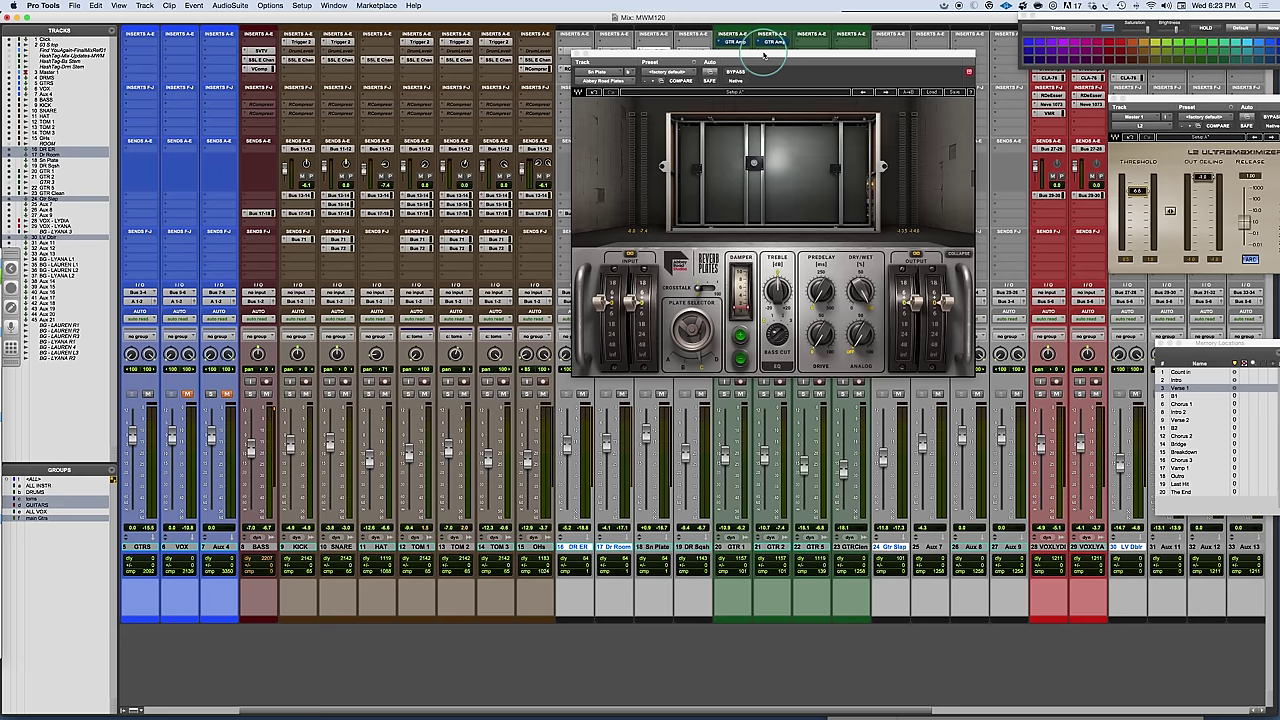
{"action": "left_click_drag", "start_coordinate": [765, 55], "coordinate": [683, 85]}
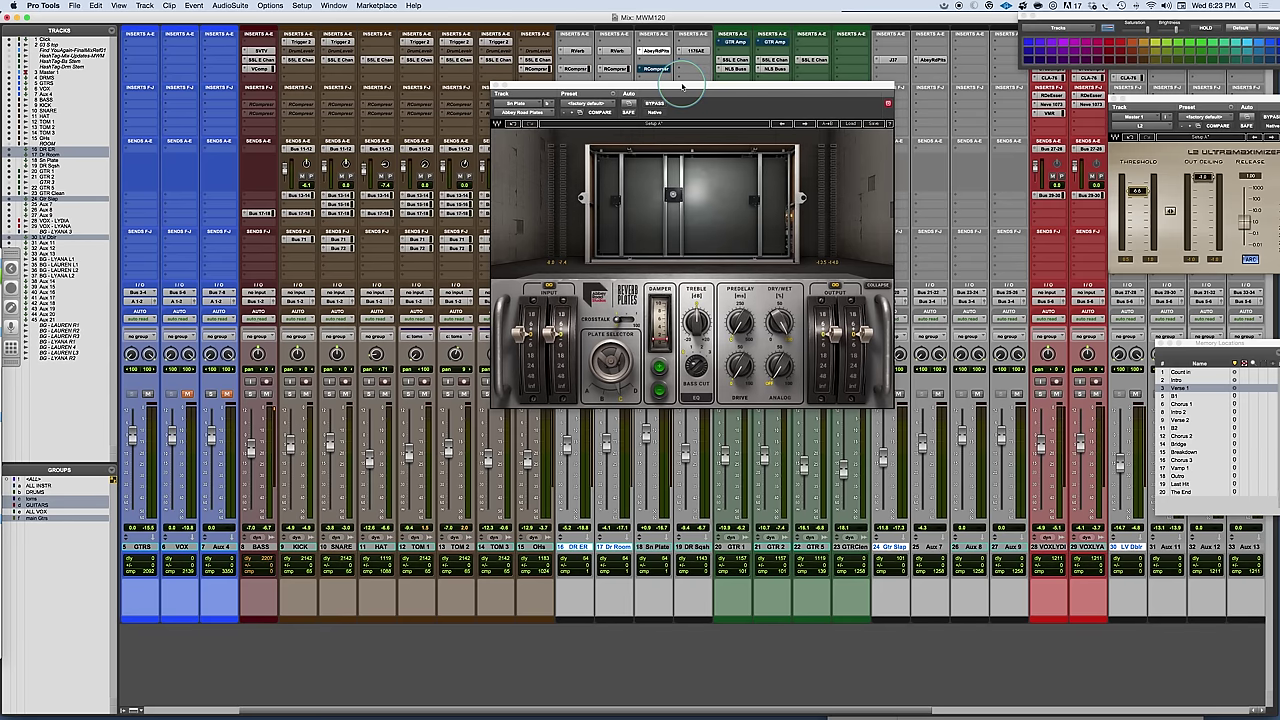